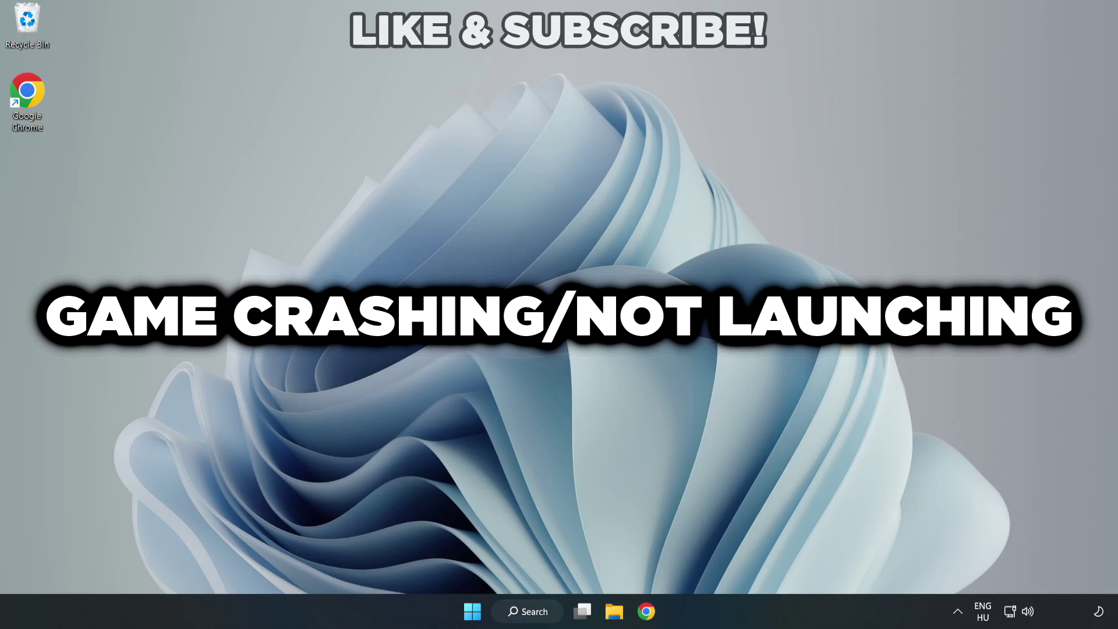
# - Search Windows for 'device manager'
pyautogui.click(531, 611)
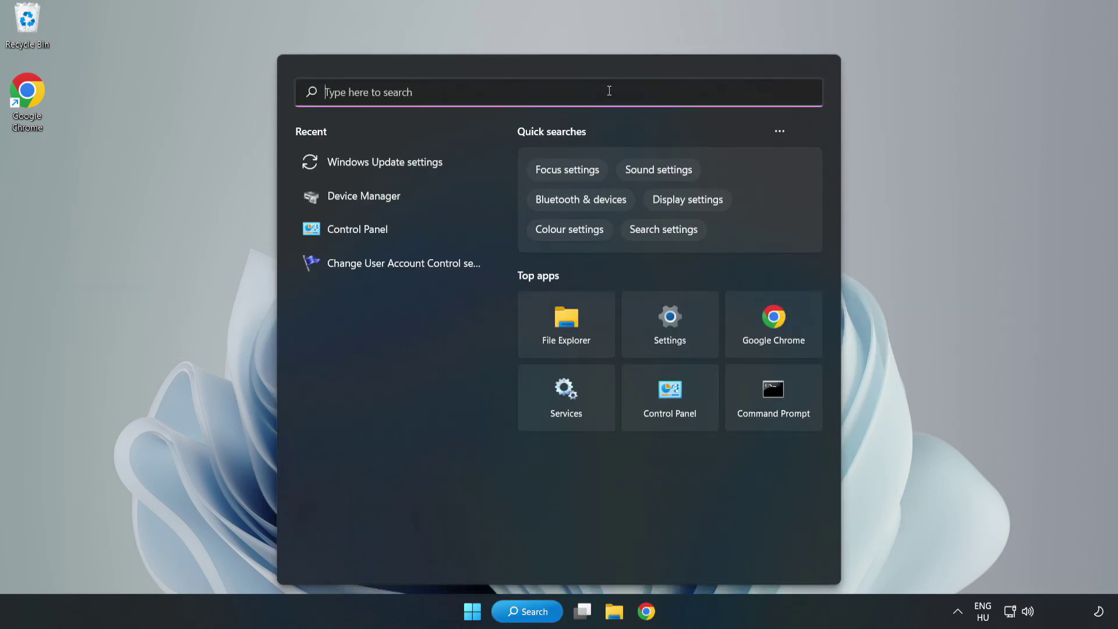
pyautogui.write('devi')
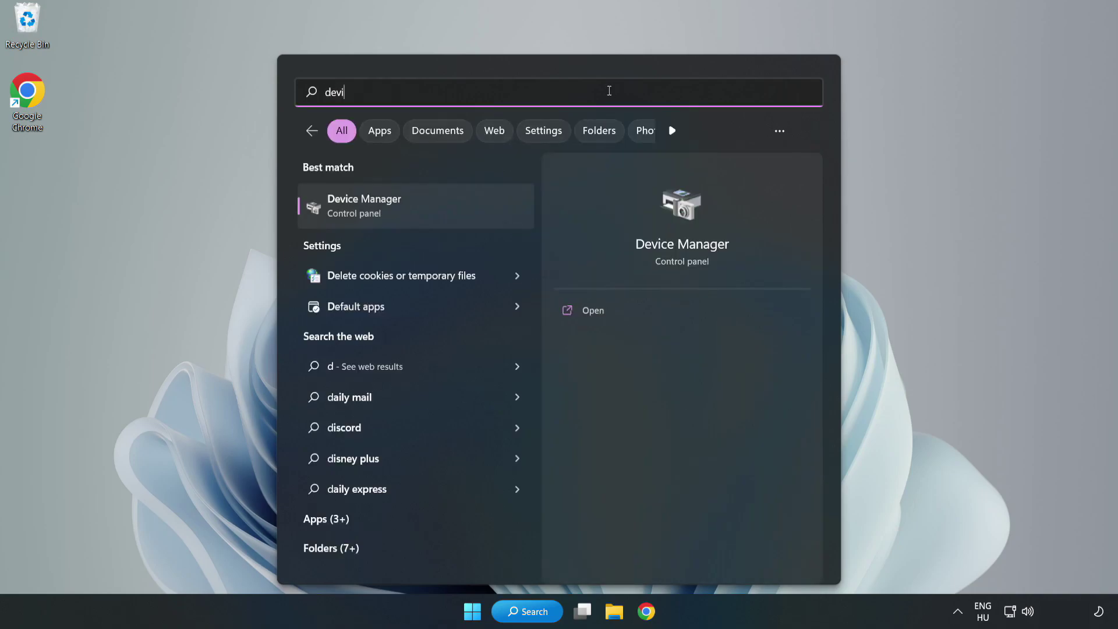
pyautogui.write('ce manager')
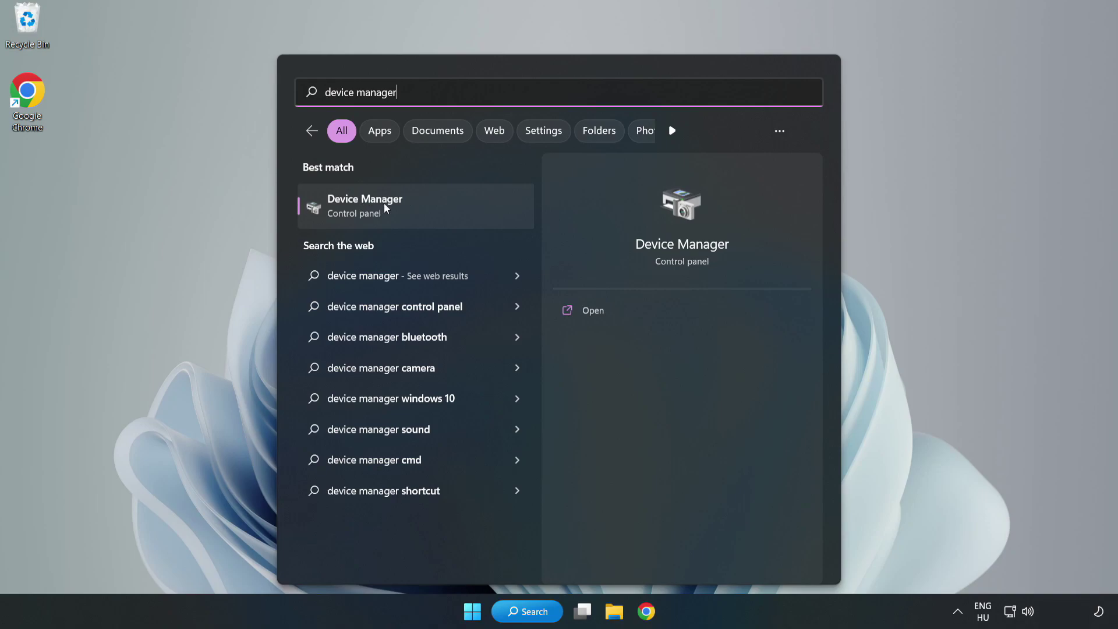
# - Open Device Manager and expand Display adapters to select VMware SVGA 3D
pyautogui.click(415, 210)
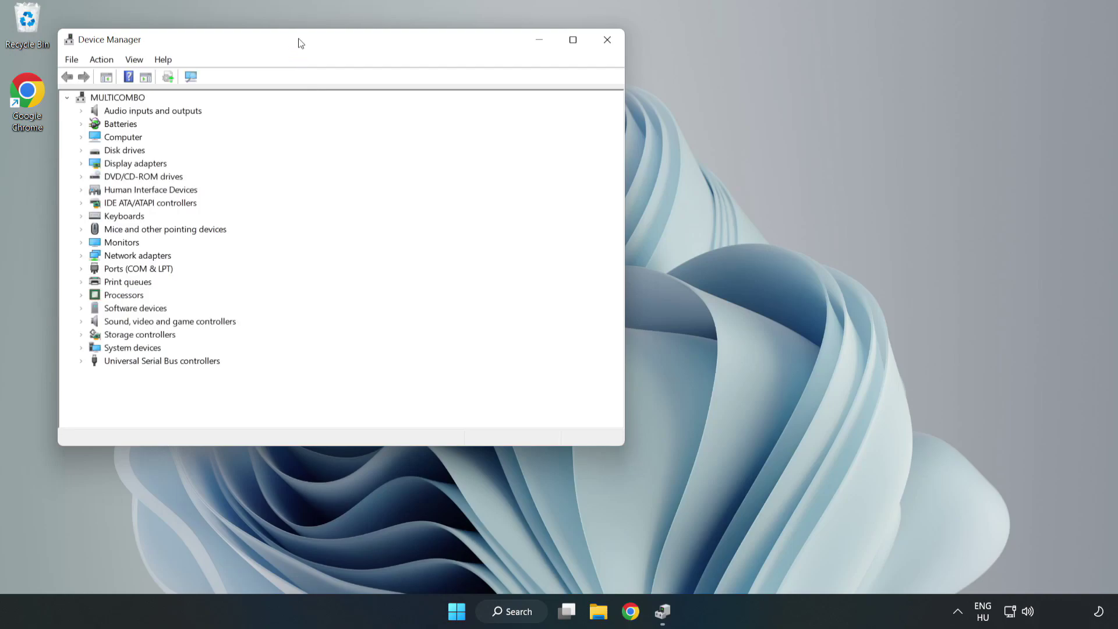
pyautogui.moveTo(299, 43); pyautogui.dragTo(499, 99)
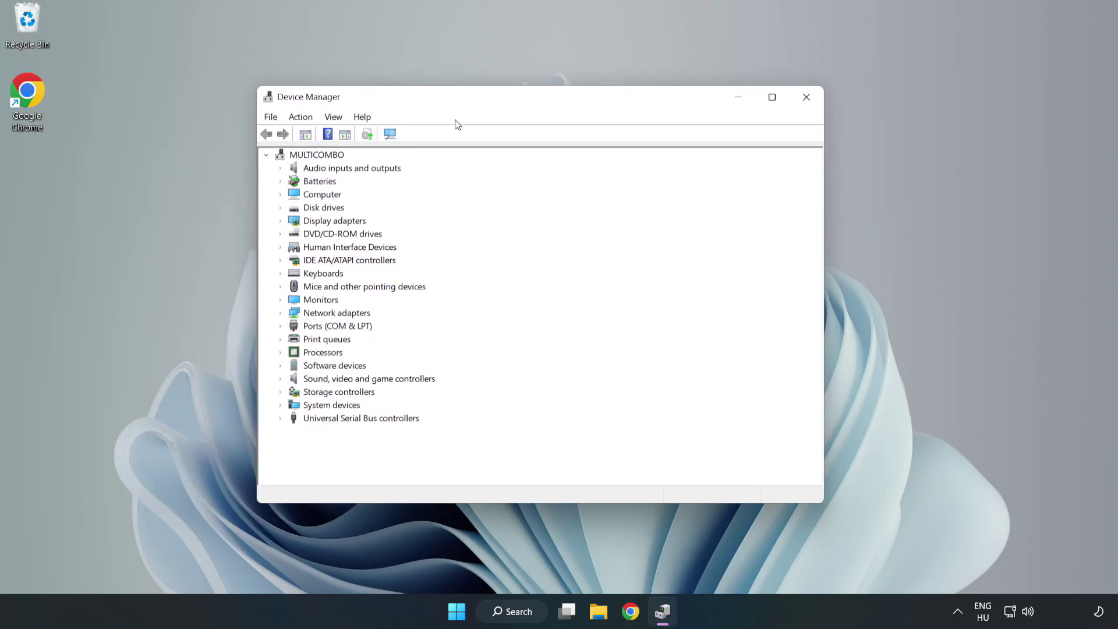
pyautogui.click(323, 221)
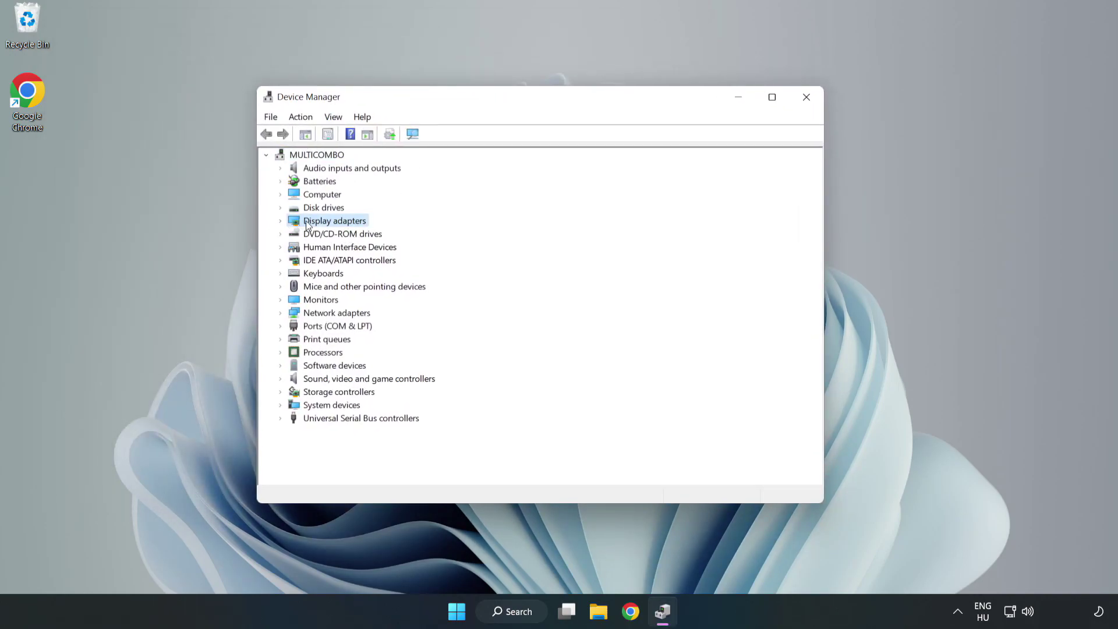
pyautogui.click(282, 221)
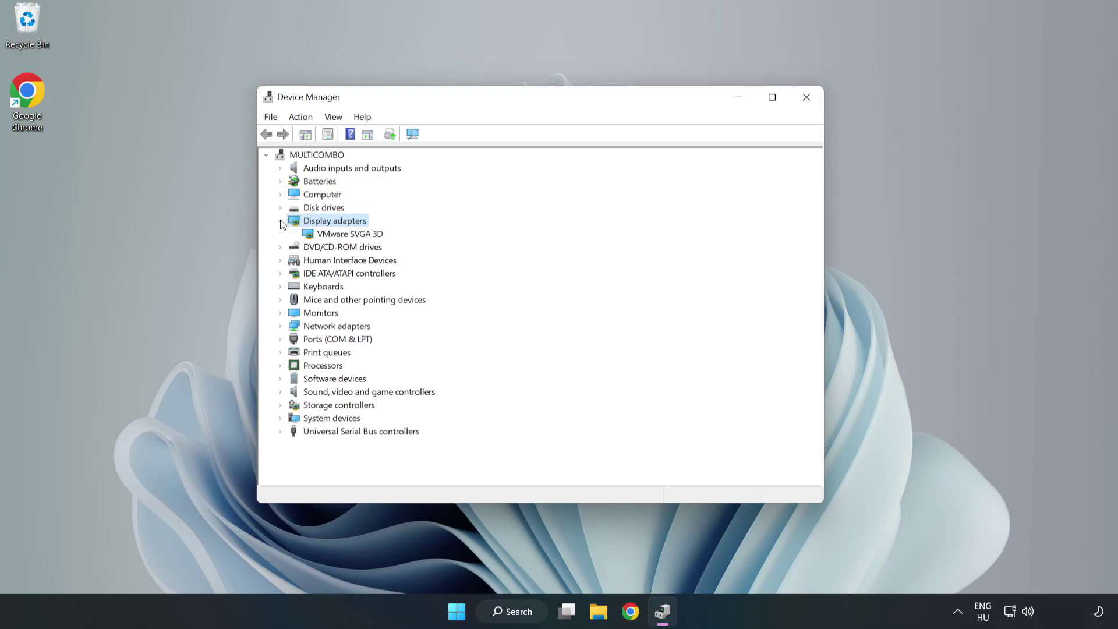
pyautogui.click(350, 234)
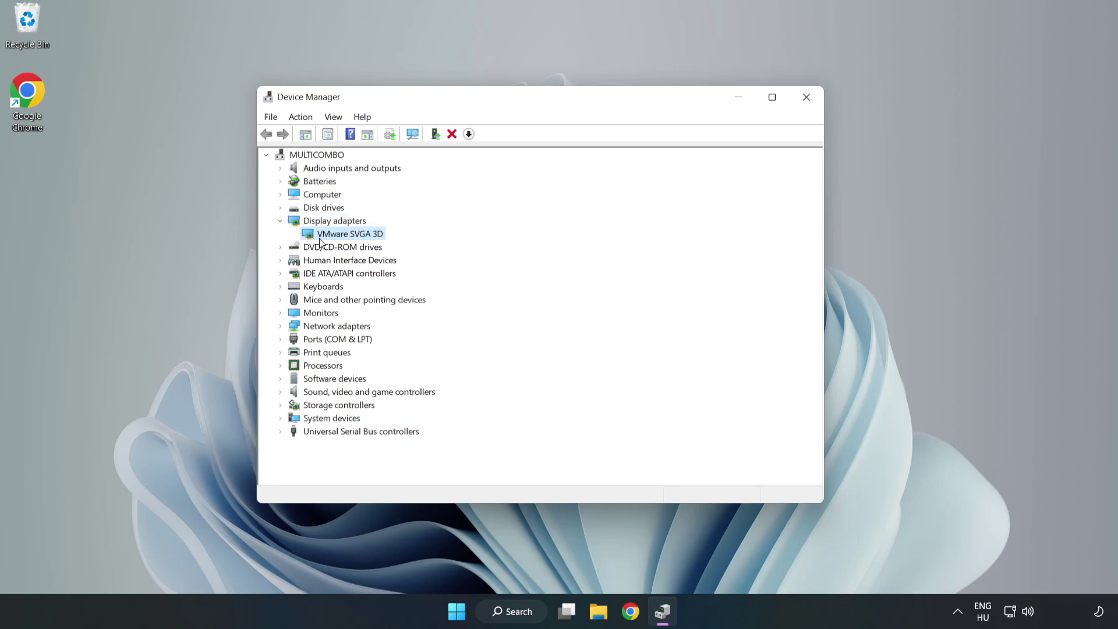
# - Search automatically for a newer VMware SVGA 3D driver, then close Device Manager
pyautogui.rightClick(349, 236)
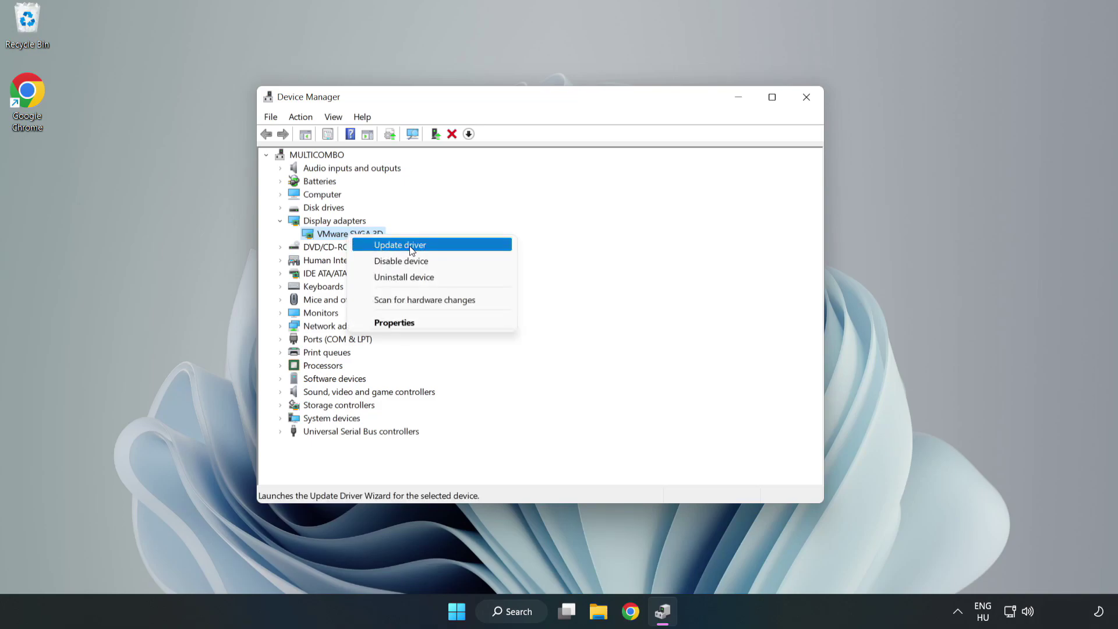
pyautogui.click(432, 249)
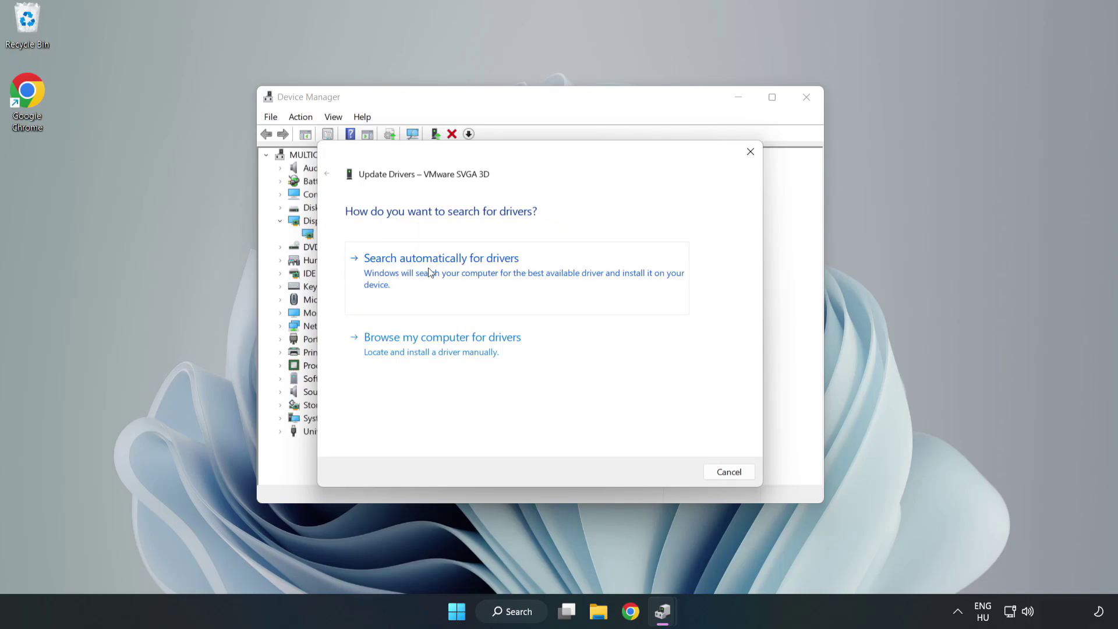
pyautogui.click(443, 272)
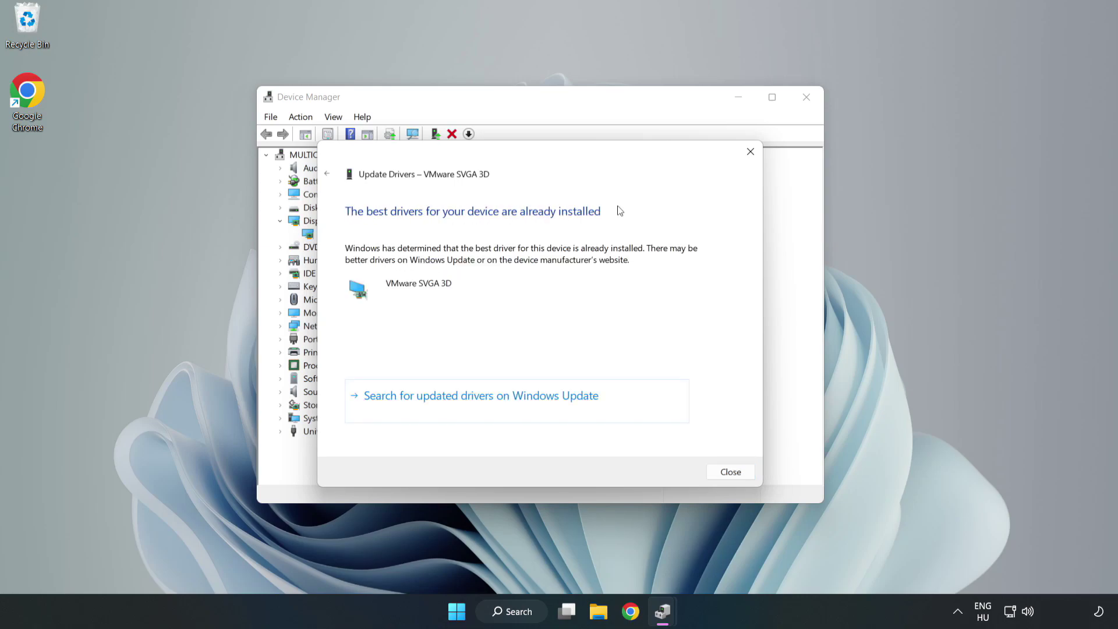
pyautogui.click(730, 473)
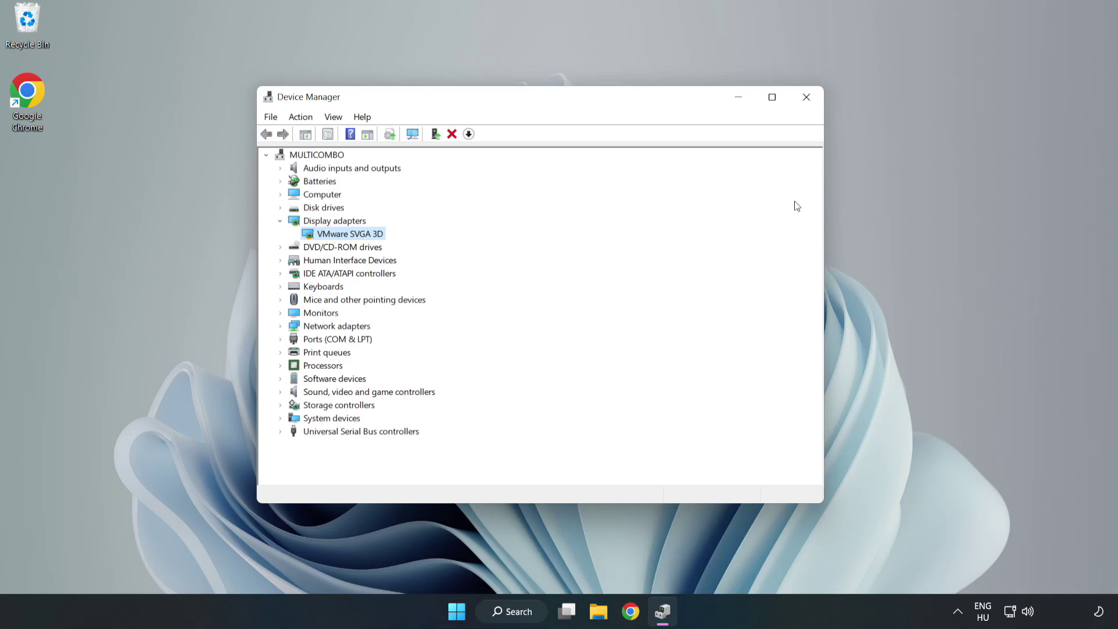
pyautogui.click(807, 99)
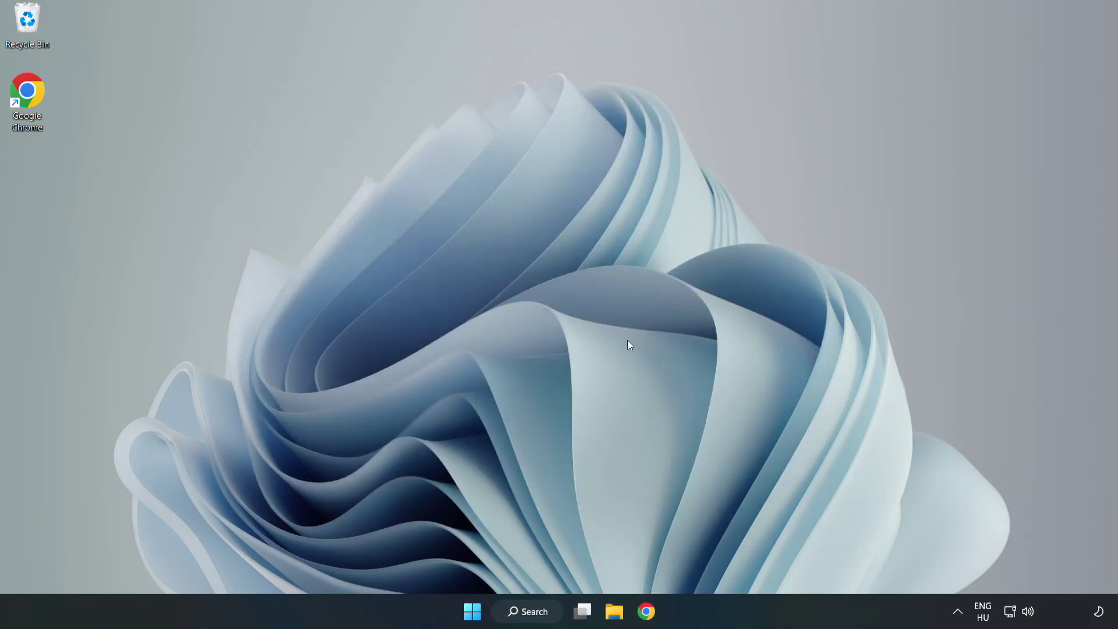
# - Open Windows Update settings from search, maximize Settings and check for updates
pyautogui.click(528, 611)
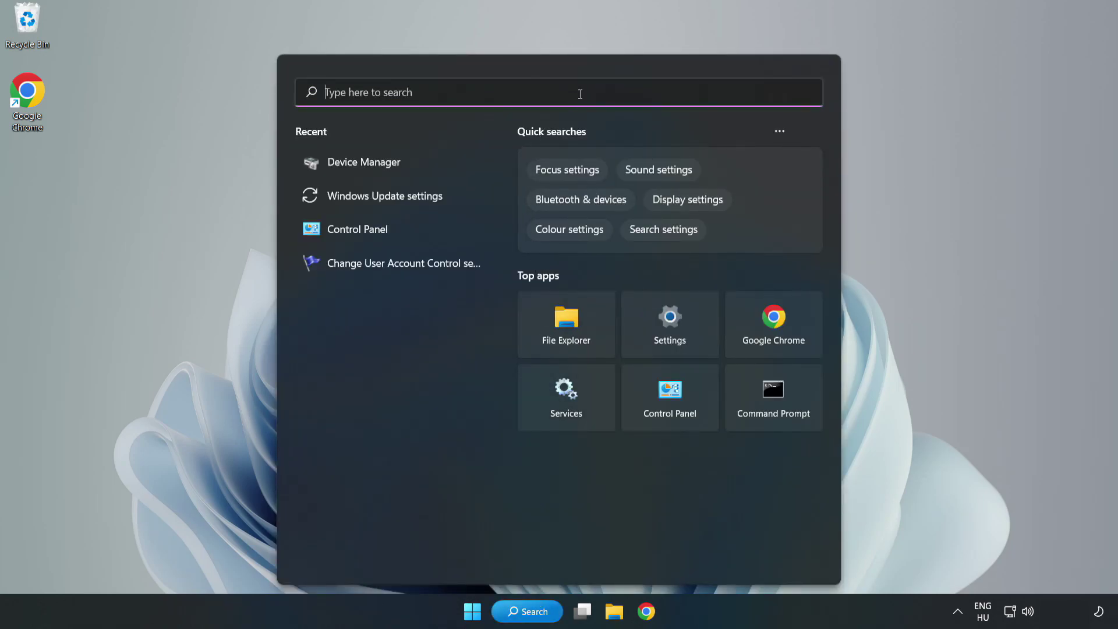
pyautogui.write('updates')
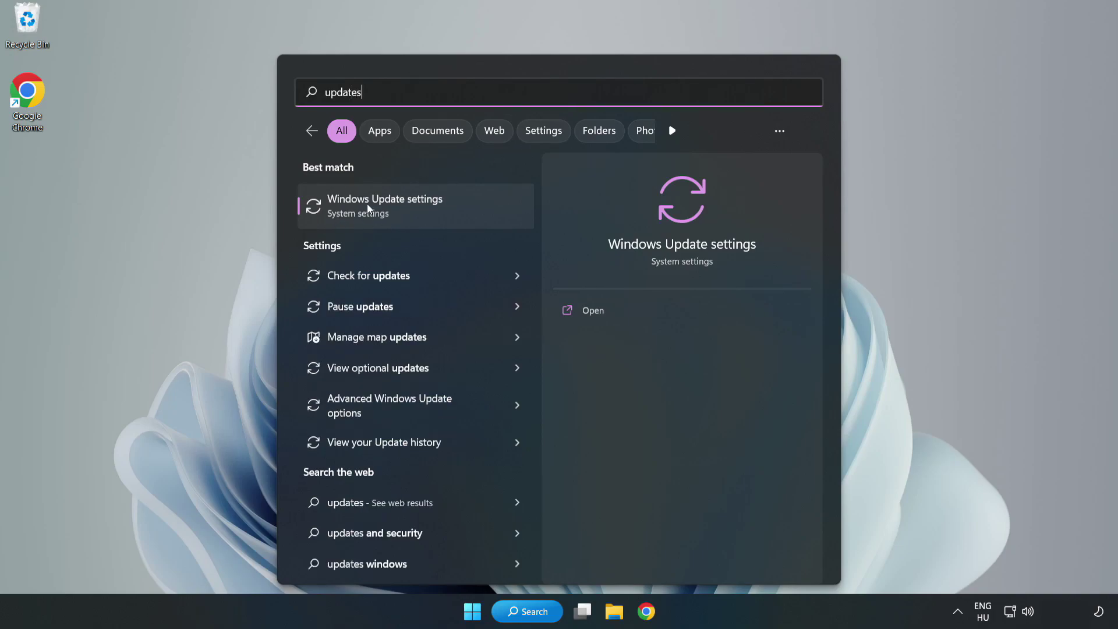
pyautogui.click(398, 207)
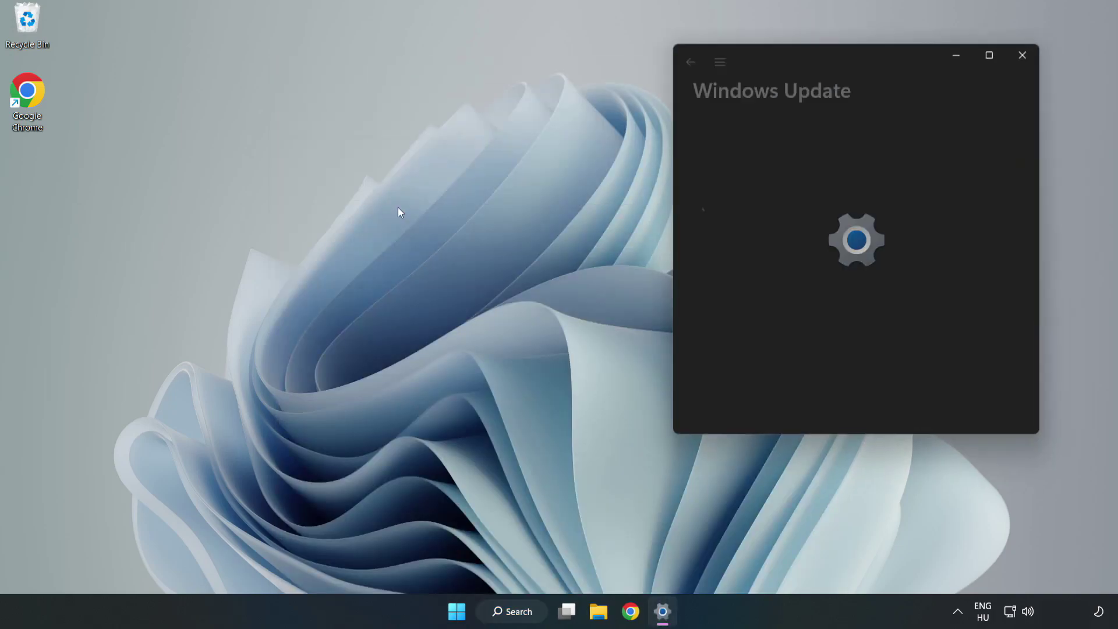
pyautogui.click(989, 56)
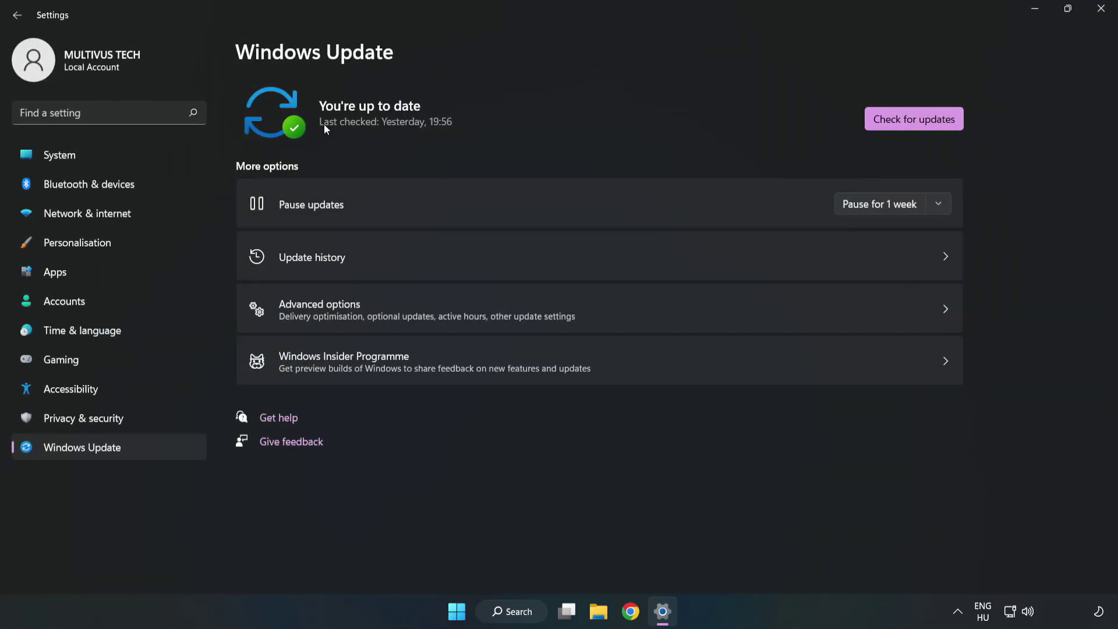
pyautogui.click(918, 122)
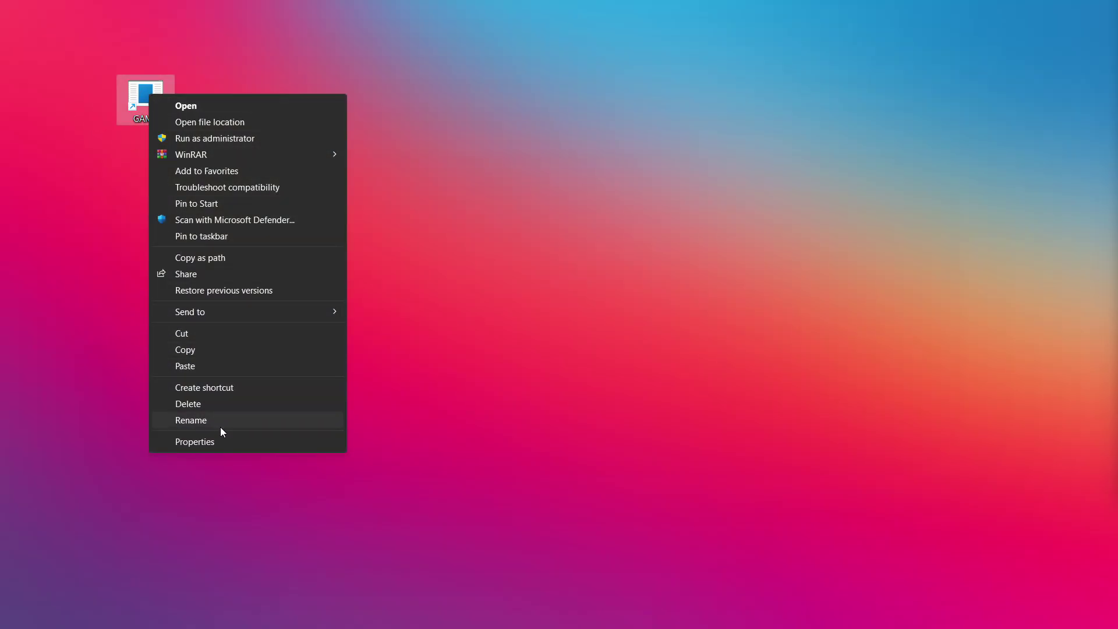
# - Apply Windows 8 compatibility, no fullscreen optimizations and run-as-administrator to the GAME shortcut
pyautogui.click(293, 444)
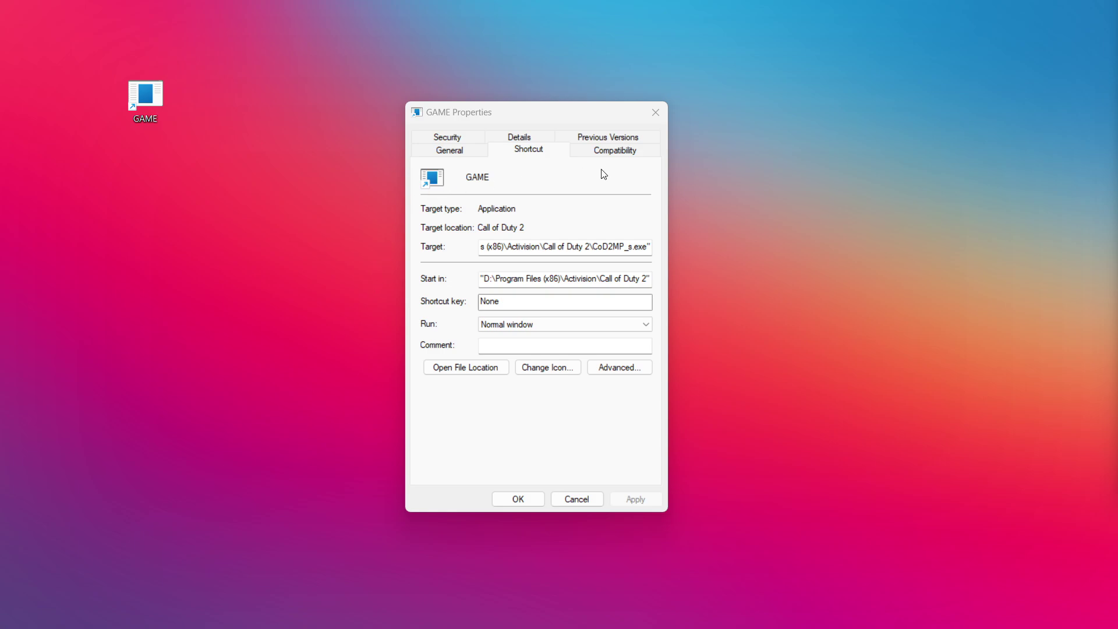
pyautogui.click(627, 152)
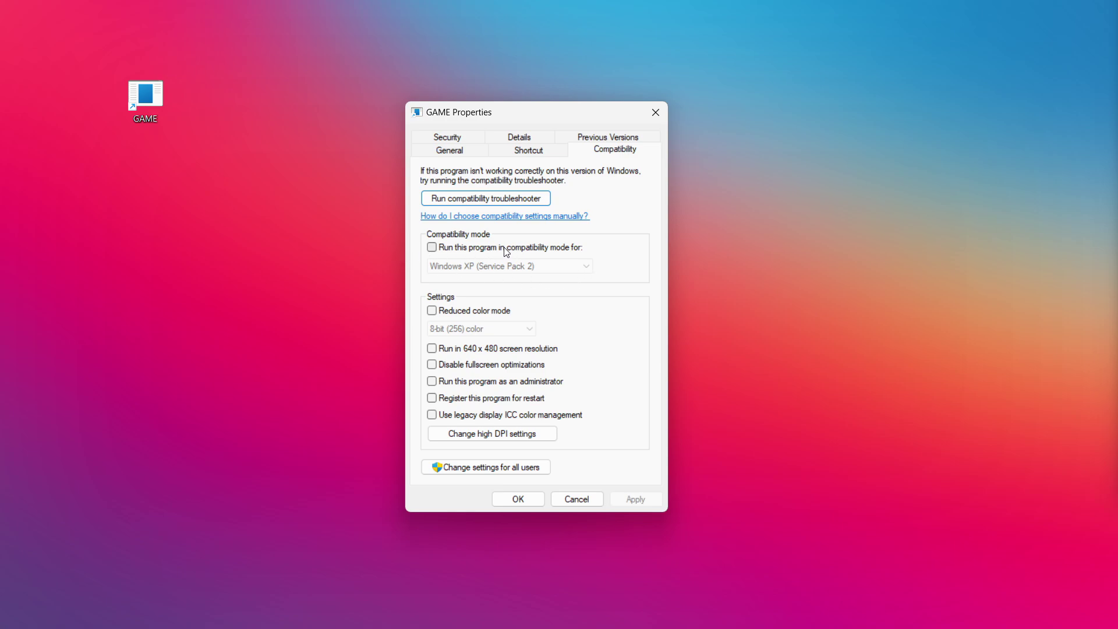
pyautogui.click(506, 248)
pyautogui.click(510, 266)
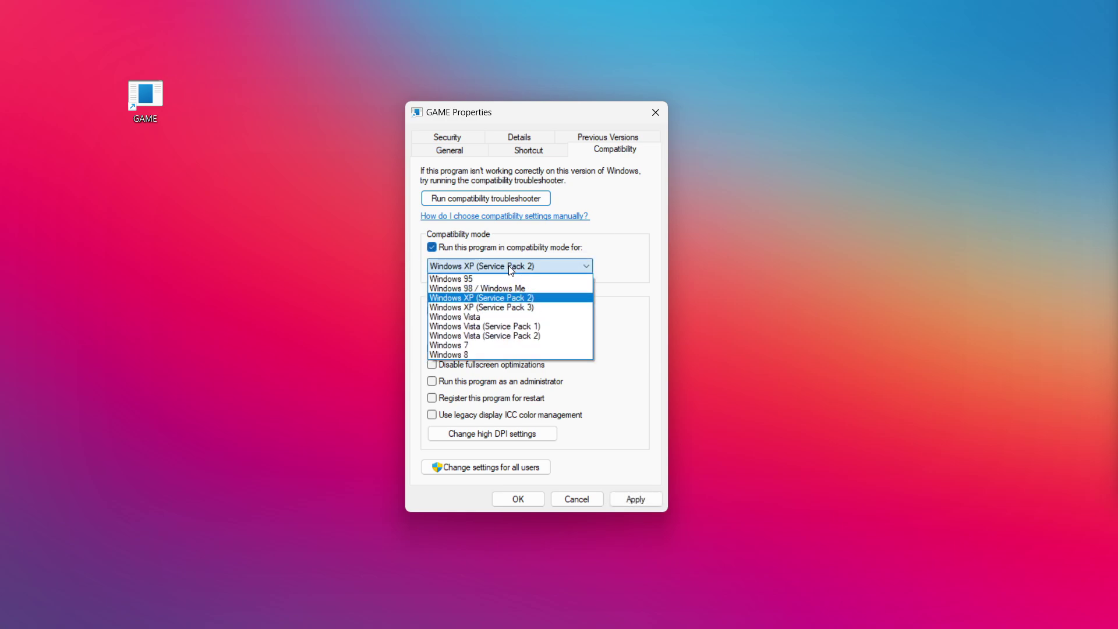
pyautogui.click(481, 355)
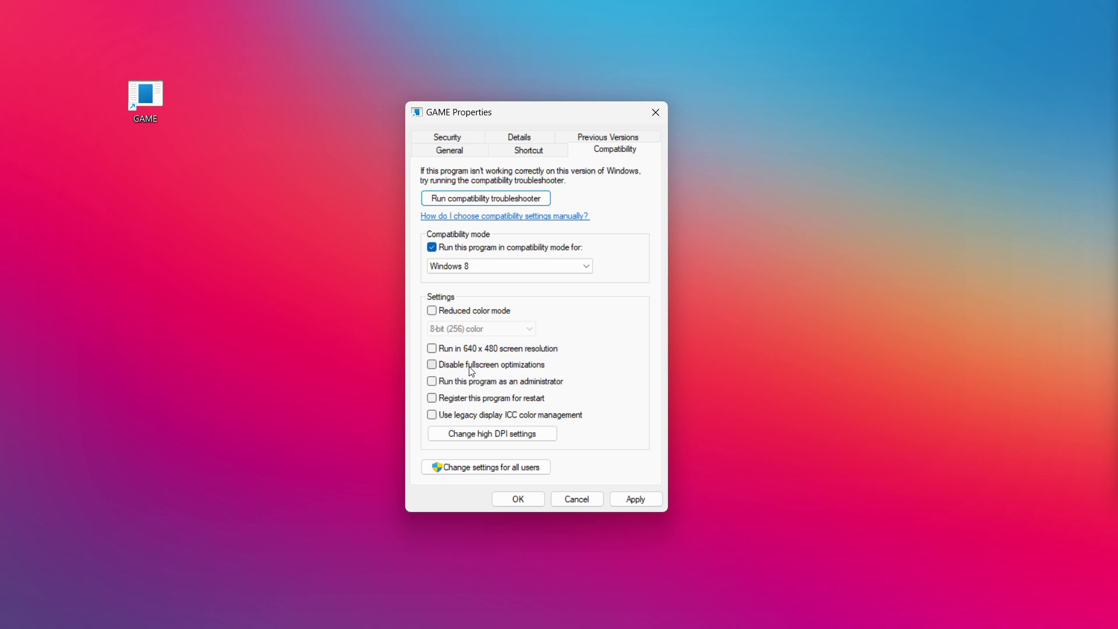
pyautogui.click(490, 367)
pyautogui.click(465, 387)
pyautogui.click(635, 499)
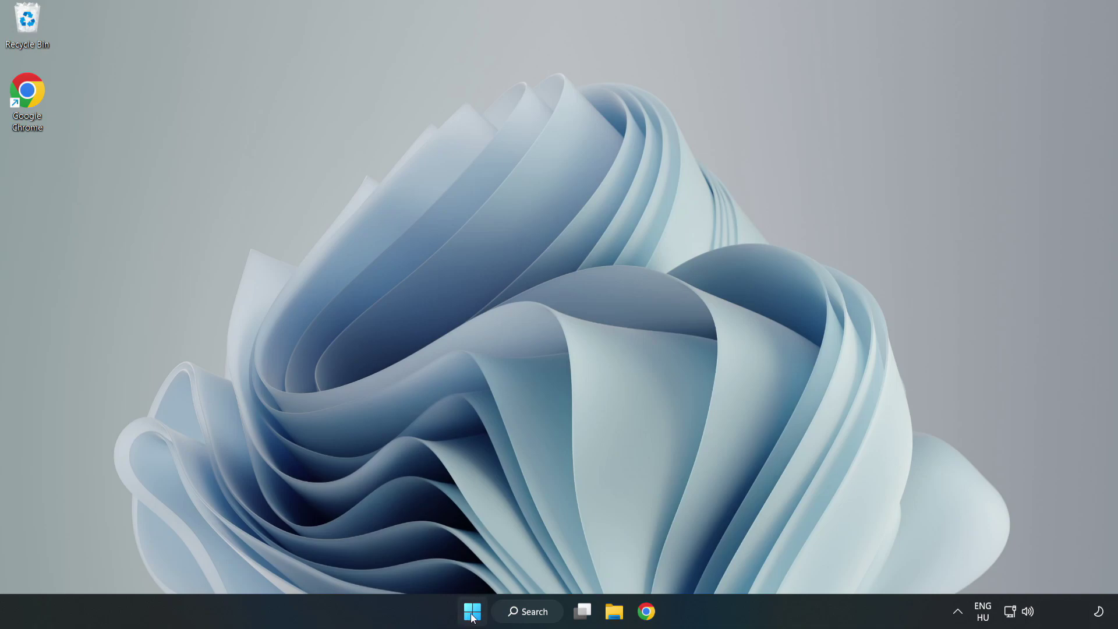
# - Open Task Manager from the quick links menu at its Startup apps list
pyautogui.rightClick(472, 612)
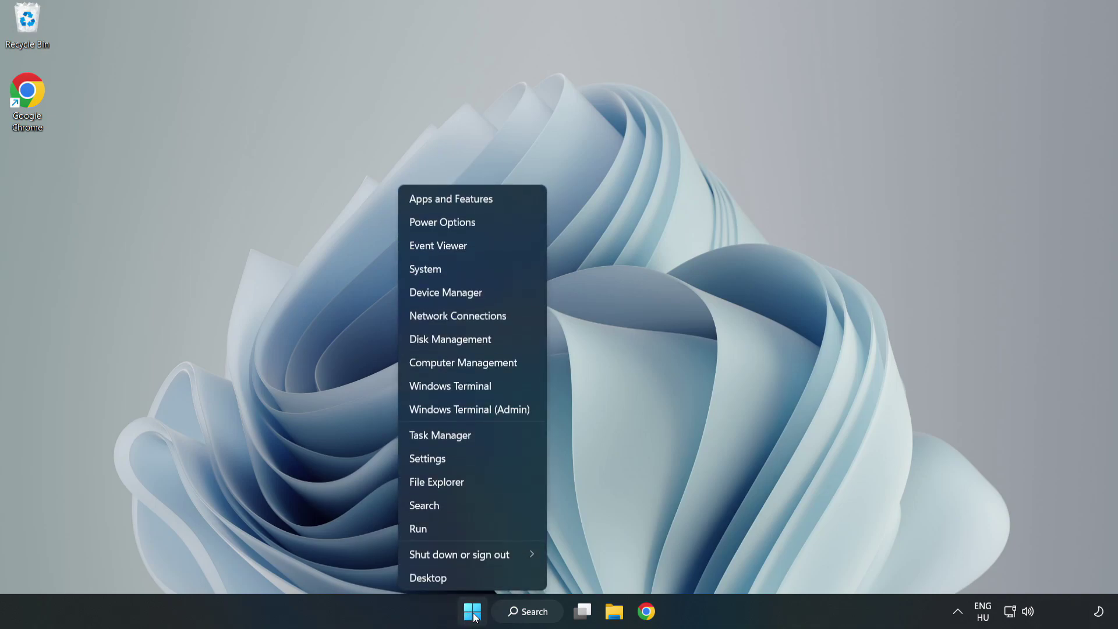
pyautogui.click(471, 434)
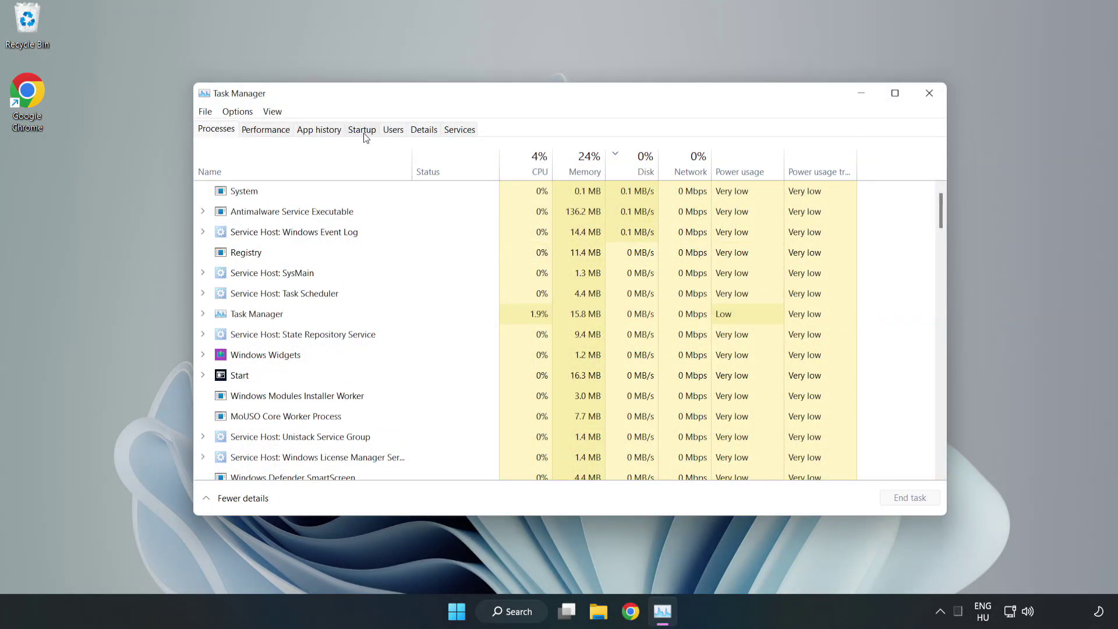
pyautogui.click(362, 130)
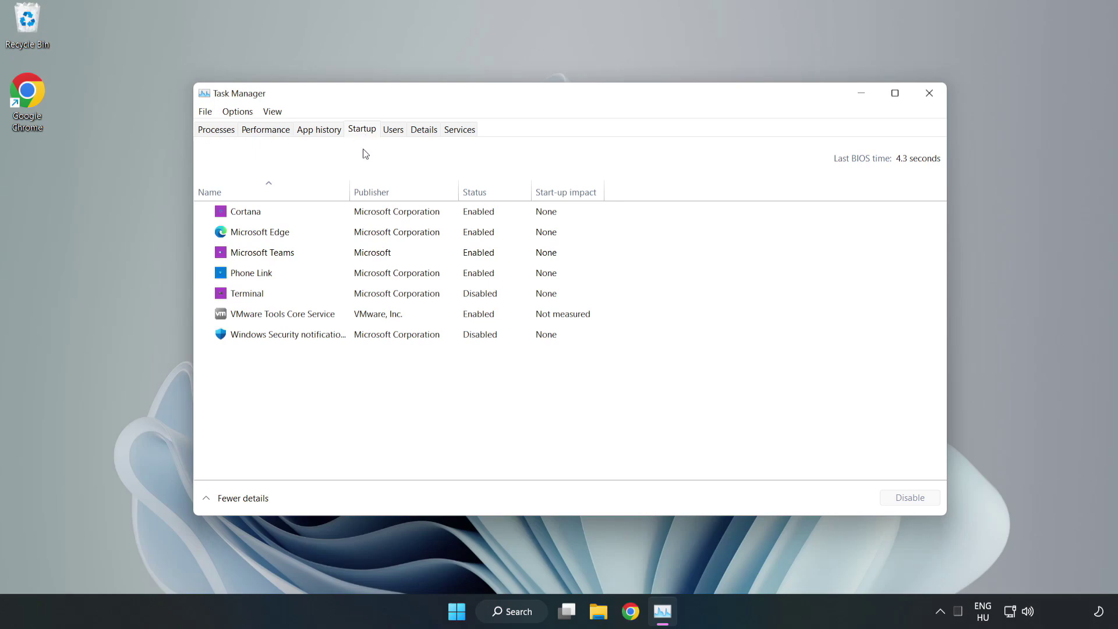
# - Disable Cortana, Microsoft Edge, Microsoft Teams and Phone Link at startup, then close Task Manager
pyautogui.click(385, 211)
pyautogui.click(909, 497)
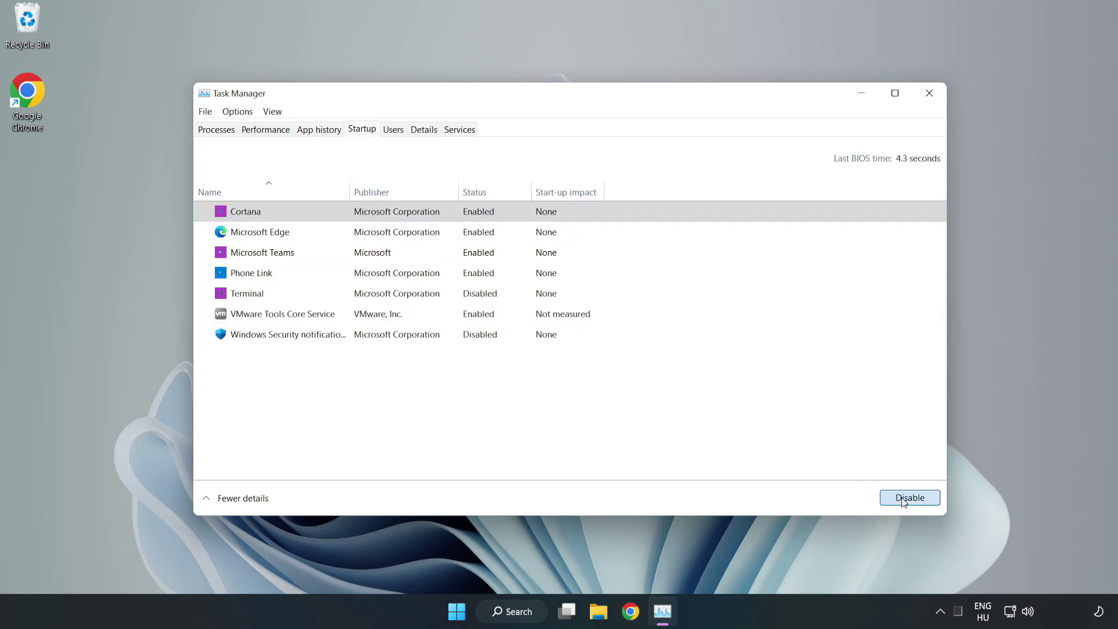
pyautogui.press('Down')
pyautogui.click(909, 497)
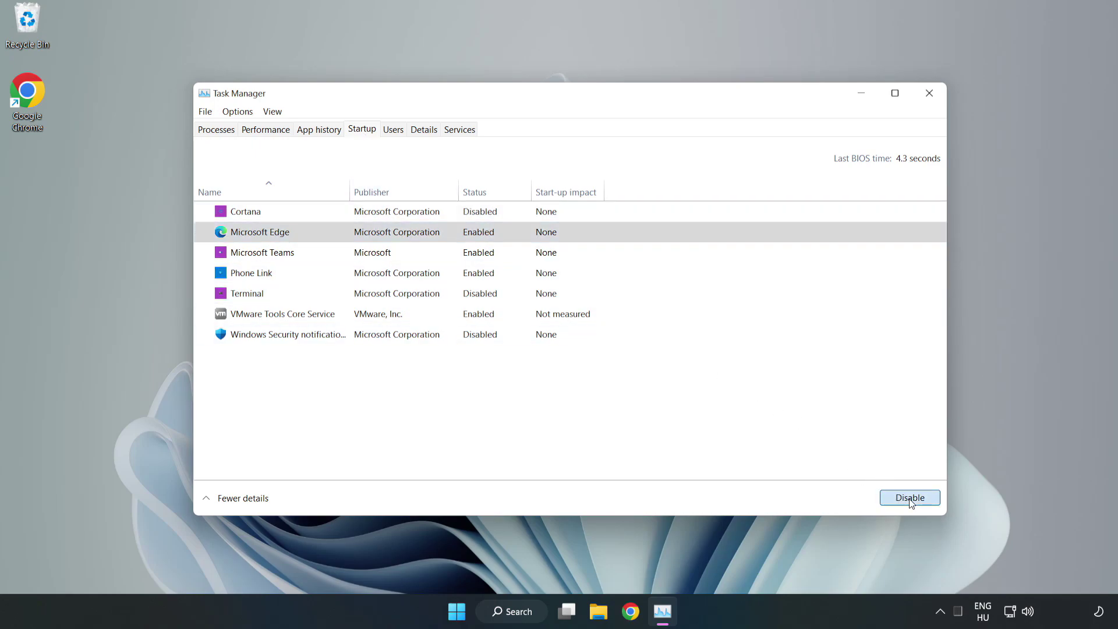
pyautogui.click(401, 253)
pyautogui.click(908, 497)
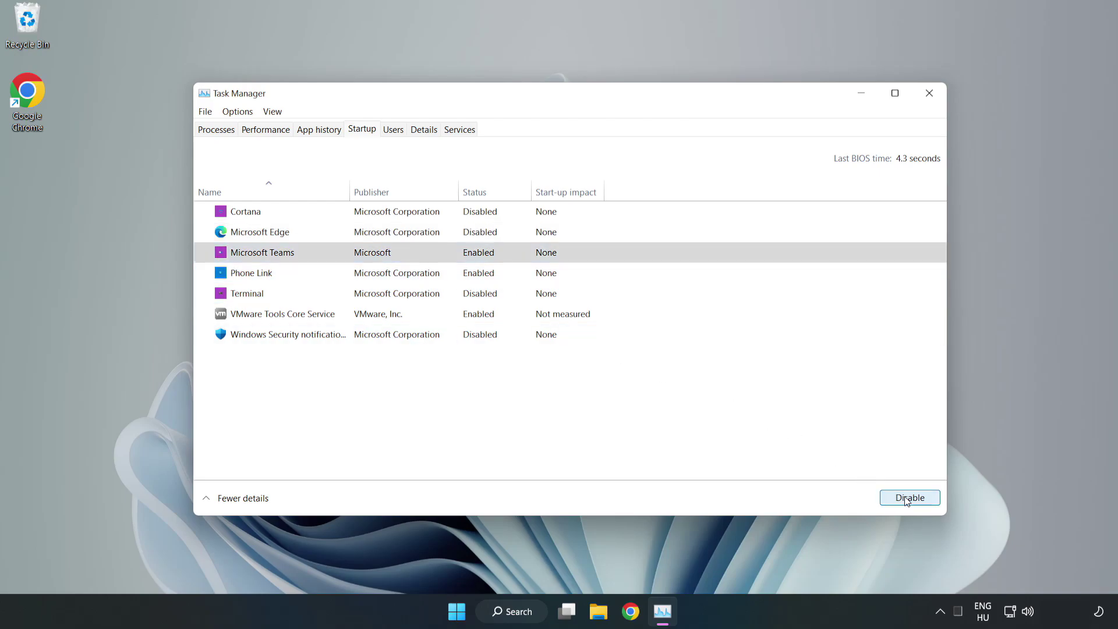
pyautogui.click(376, 273)
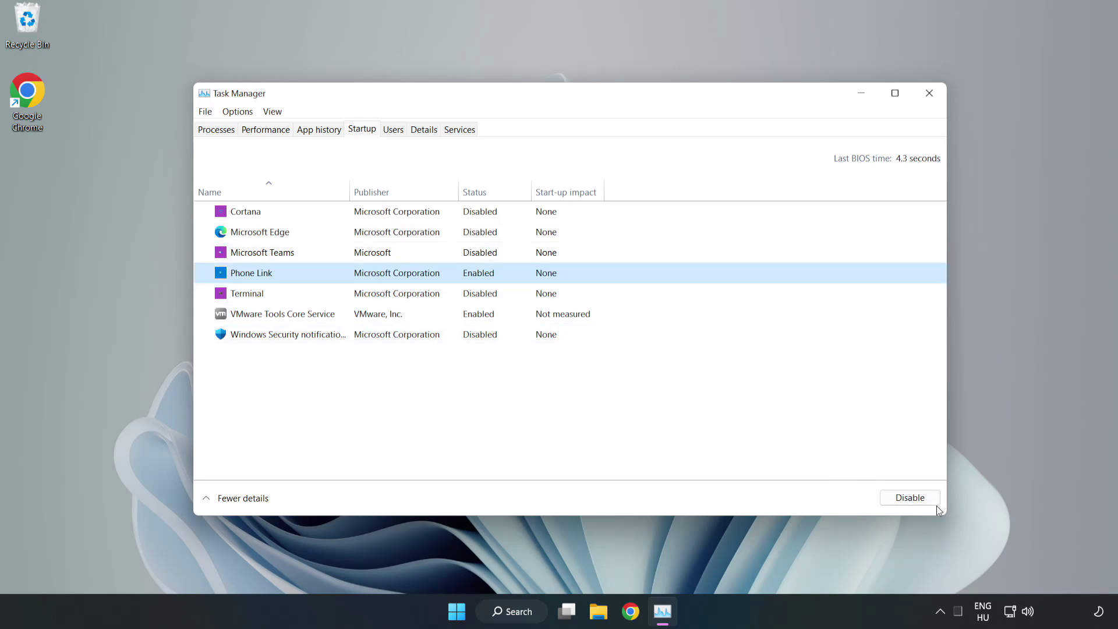
pyautogui.click(909, 497)
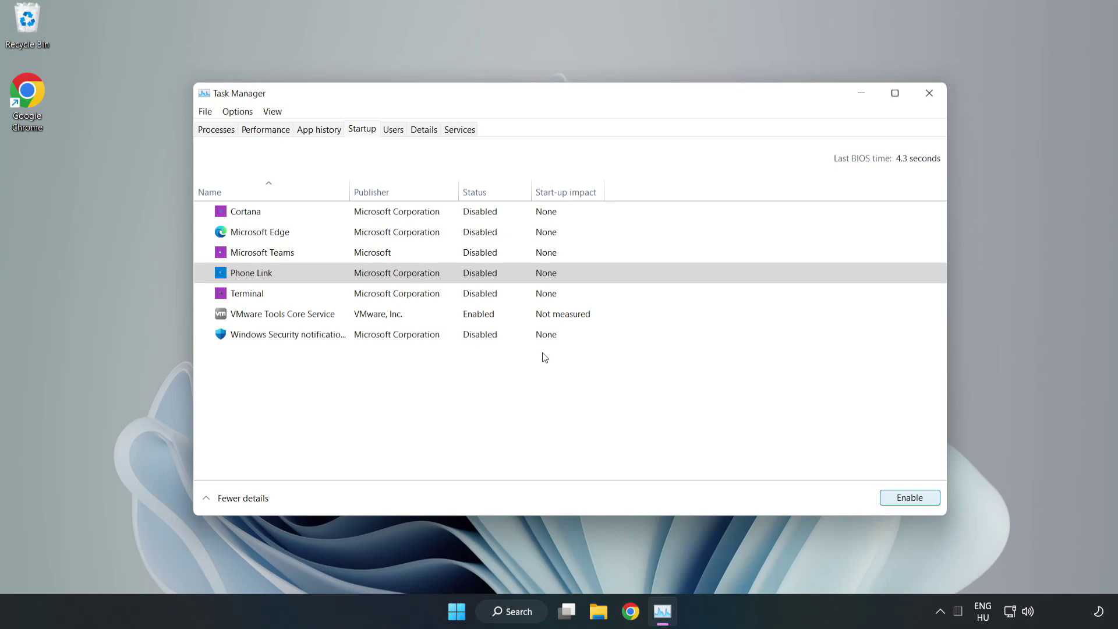
pyautogui.click(929, 94)
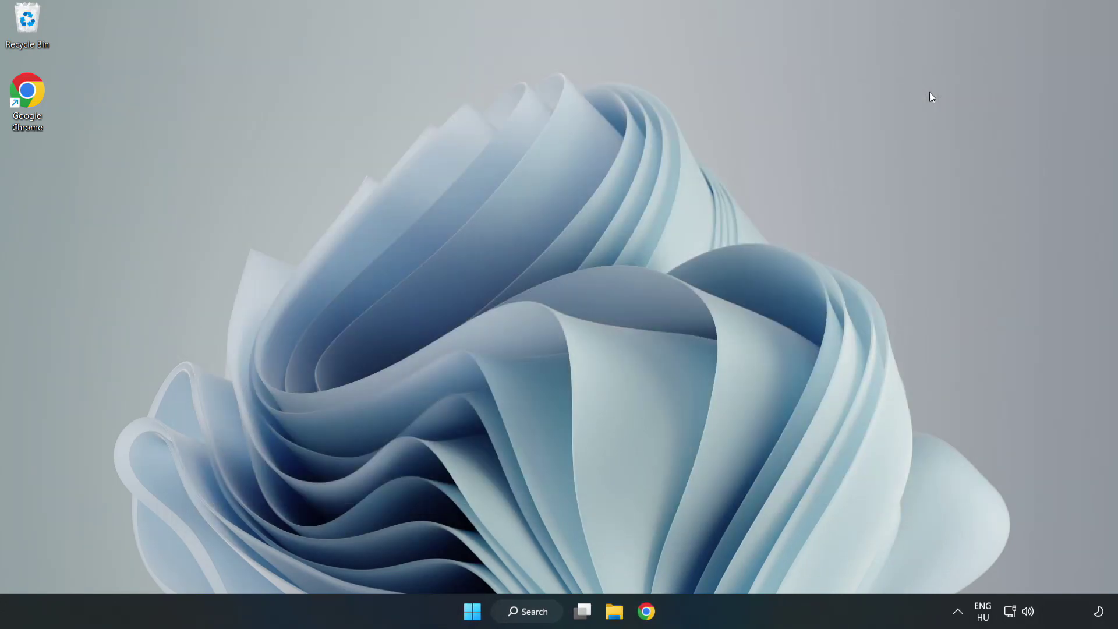
# - Launch Command Prompt as administrator from a Windows search for cmd
pyautogui.click(533, 612)
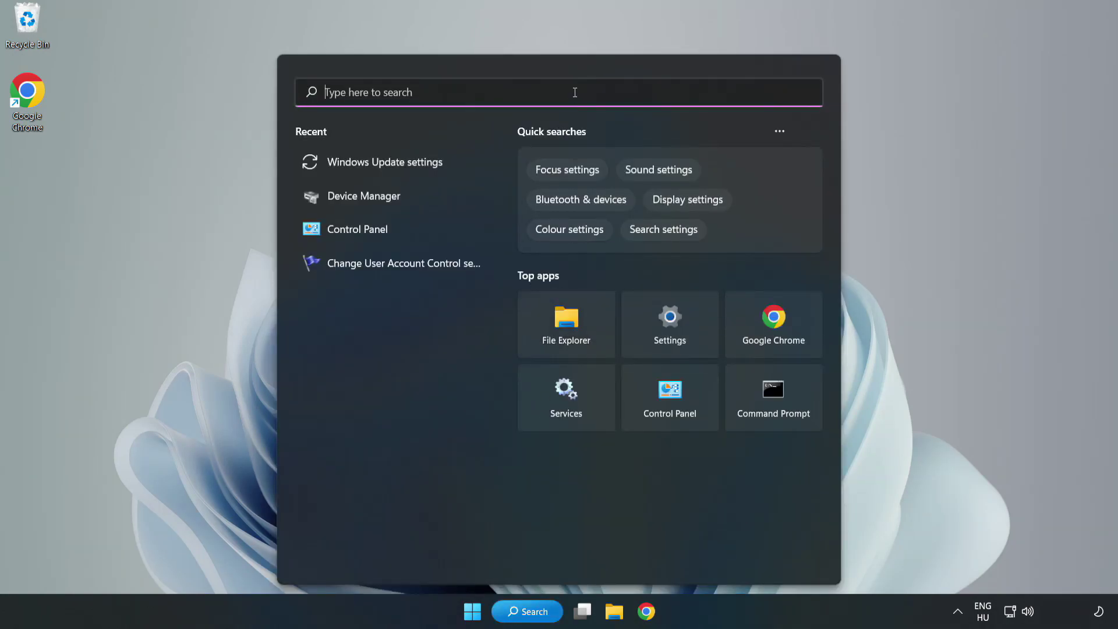
pyautogui.write('cmd')
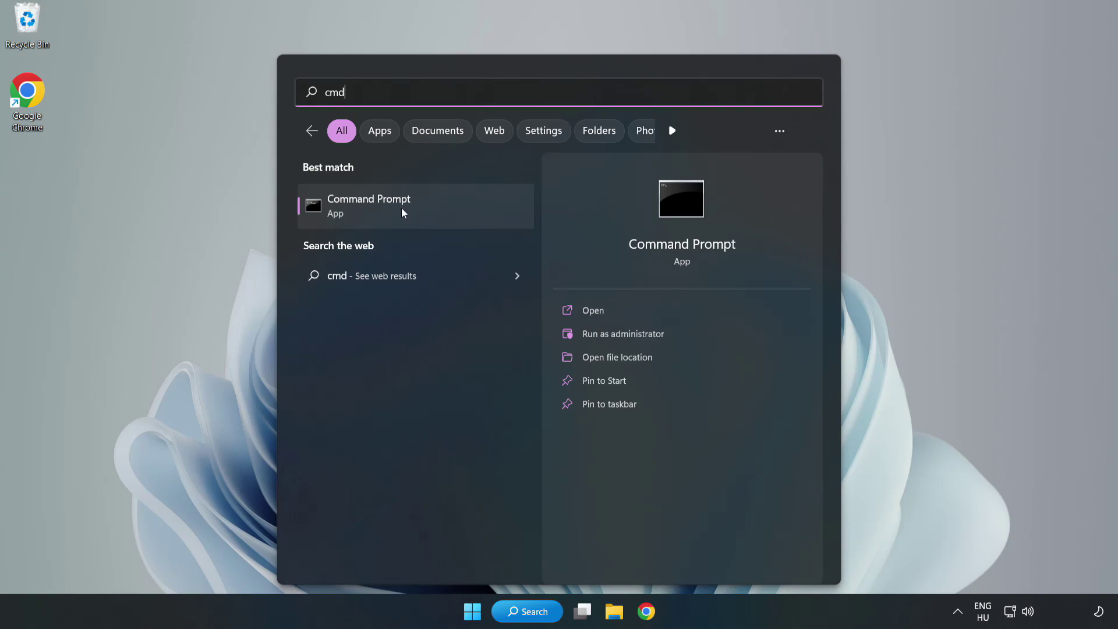
pyautogui.click(439, 212)
pyautogui.rightClick(440, 212)
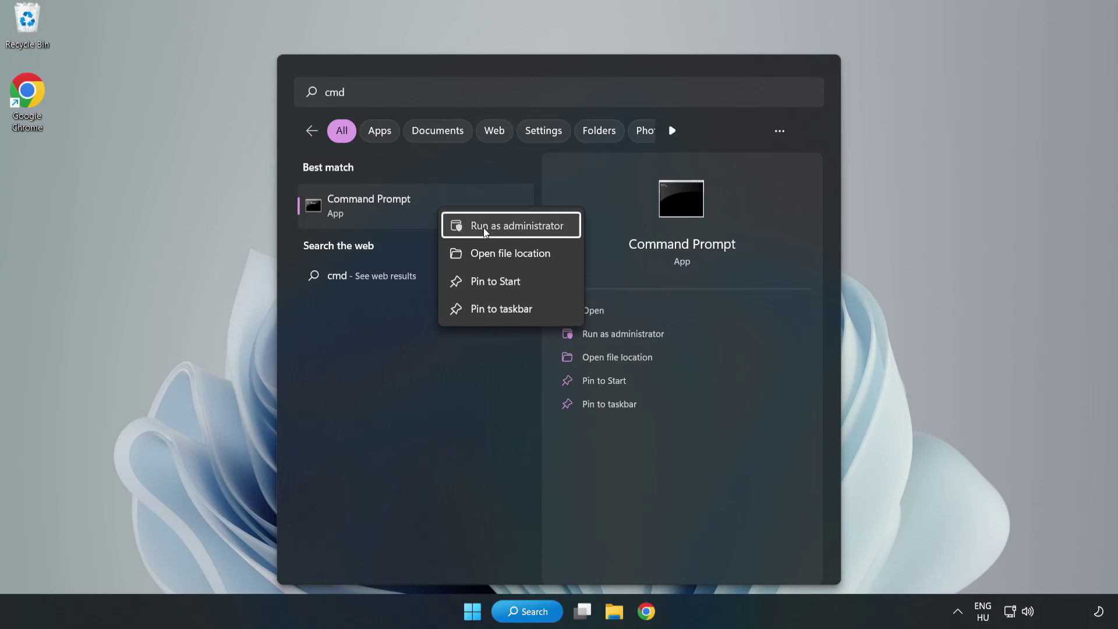
pyautogui.click(484, 228)
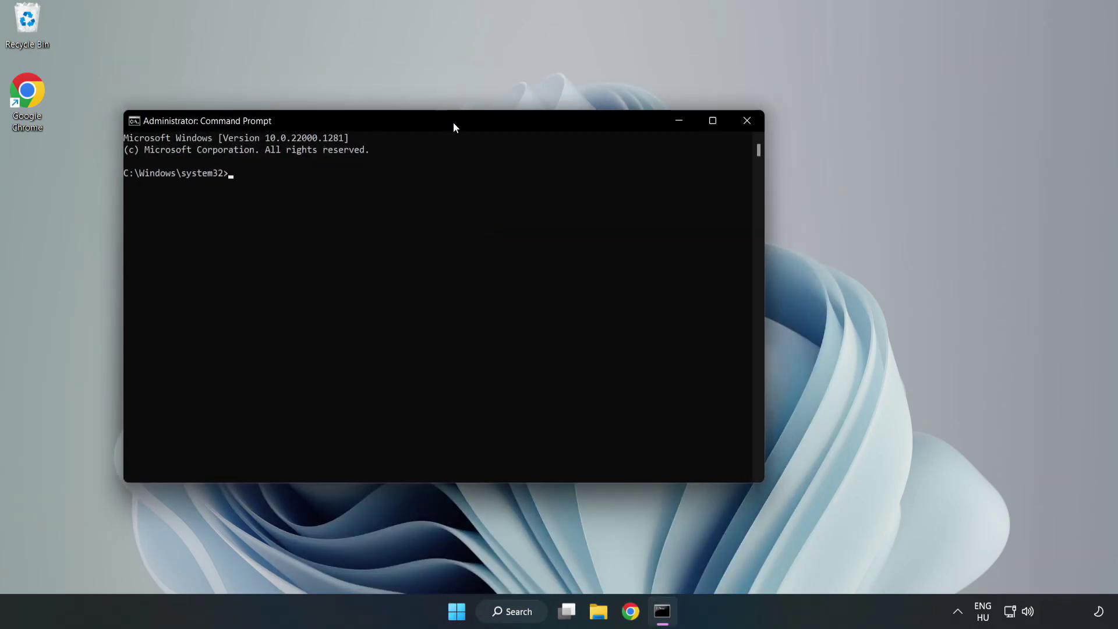
# - Run sfc /scannow, then close Command Prompt after it reports no integrity violations
pyautogui.moveTo(454, 123); pyautogui.dragTo(568, 127)
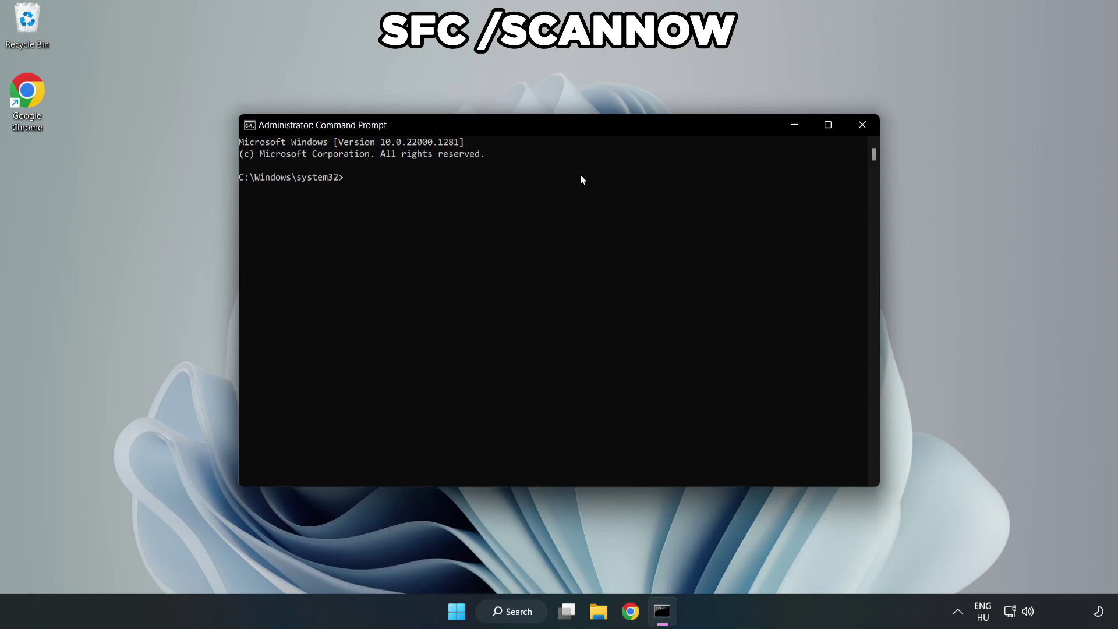
pyautogui.write('sfc ')
pyautogui.write('/scann')
pyautogui.write('ow')
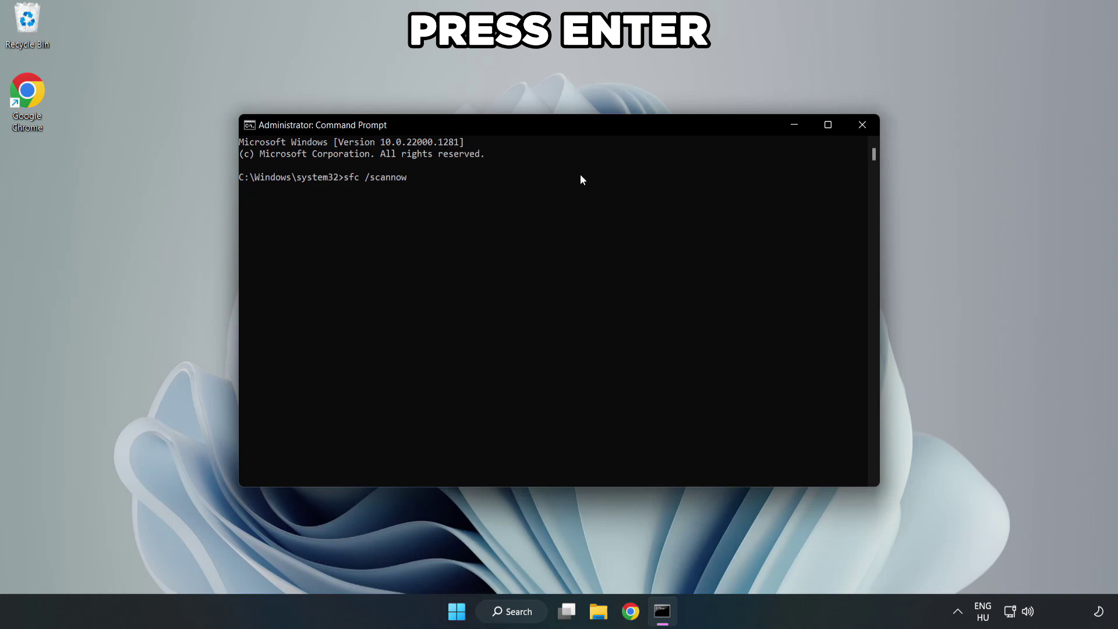
pyautogui.press('Return')
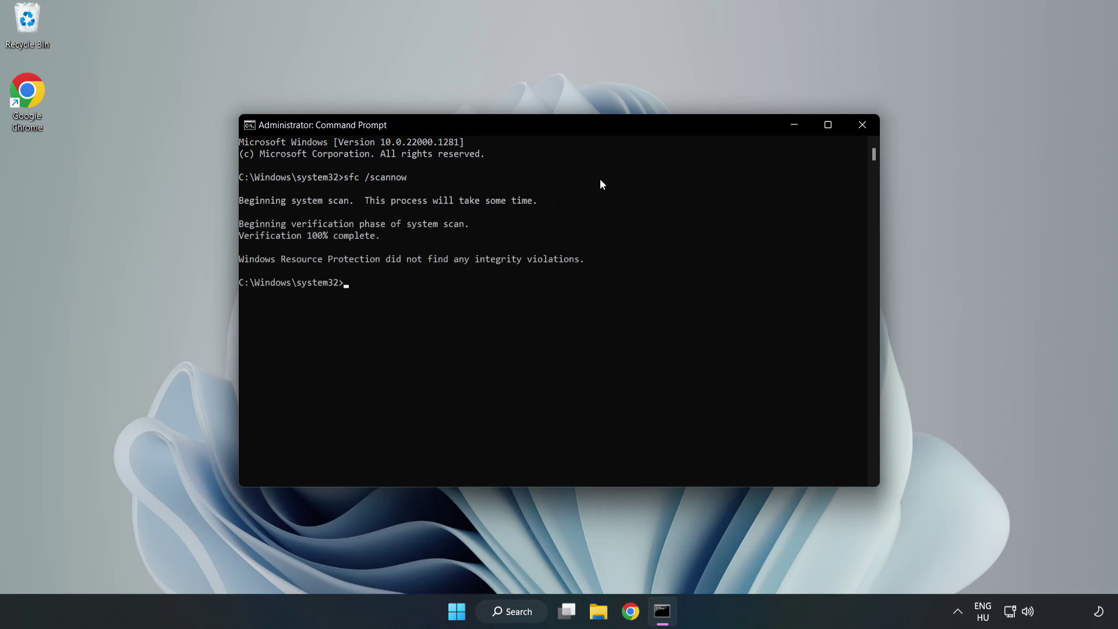
pyautogui.click(861, 126)
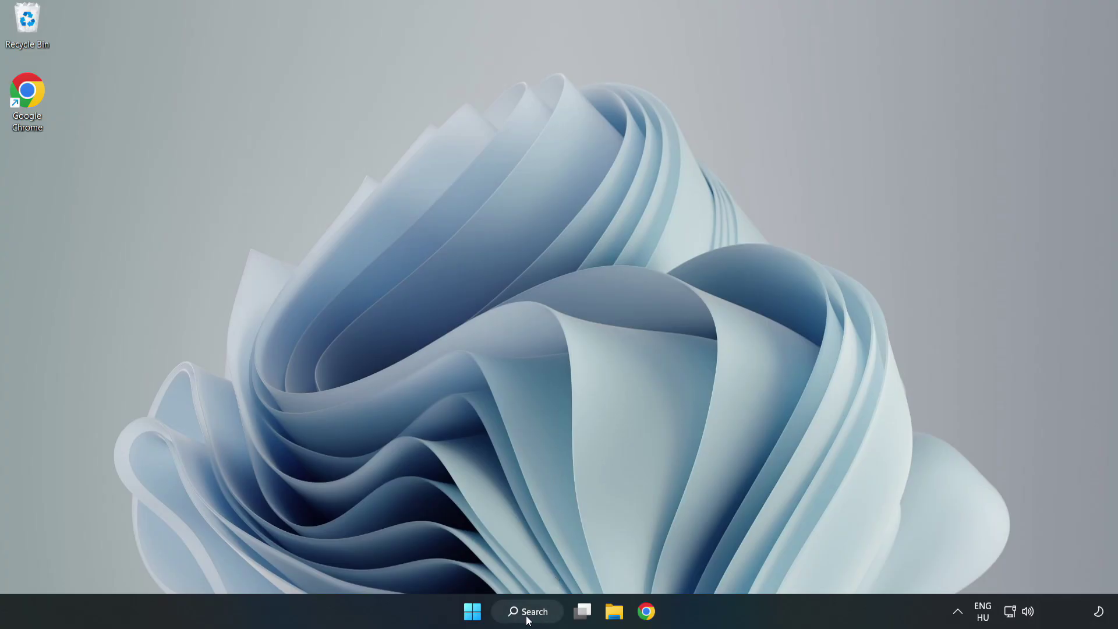
# - Launch Windows Security from a Windows search for 'security'
pyautogui.click(529, 614)
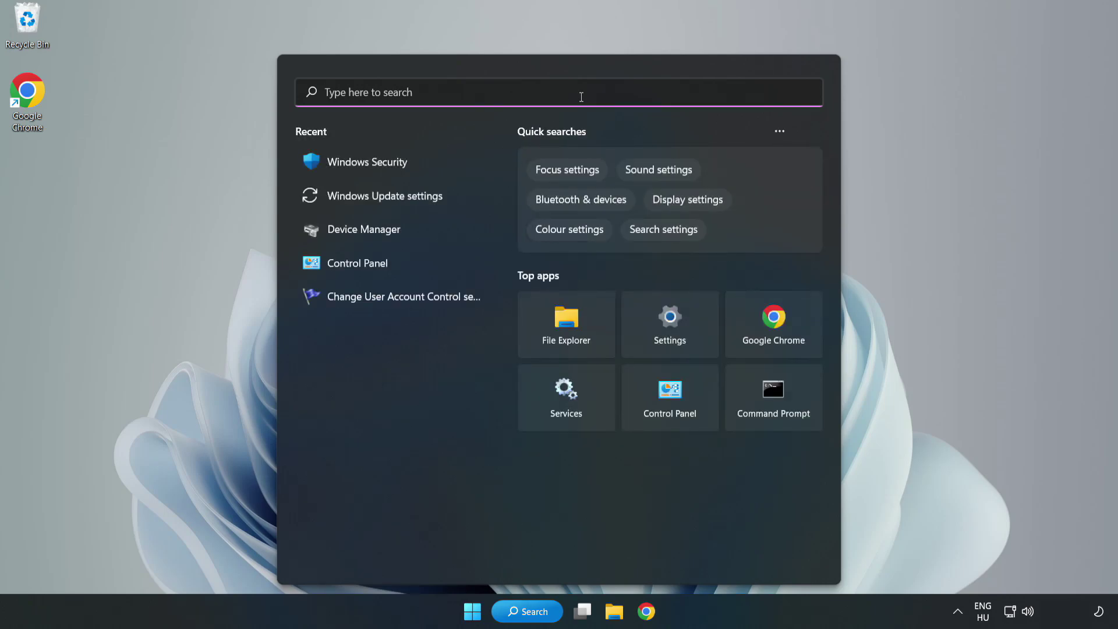
pyautogui.write('security')
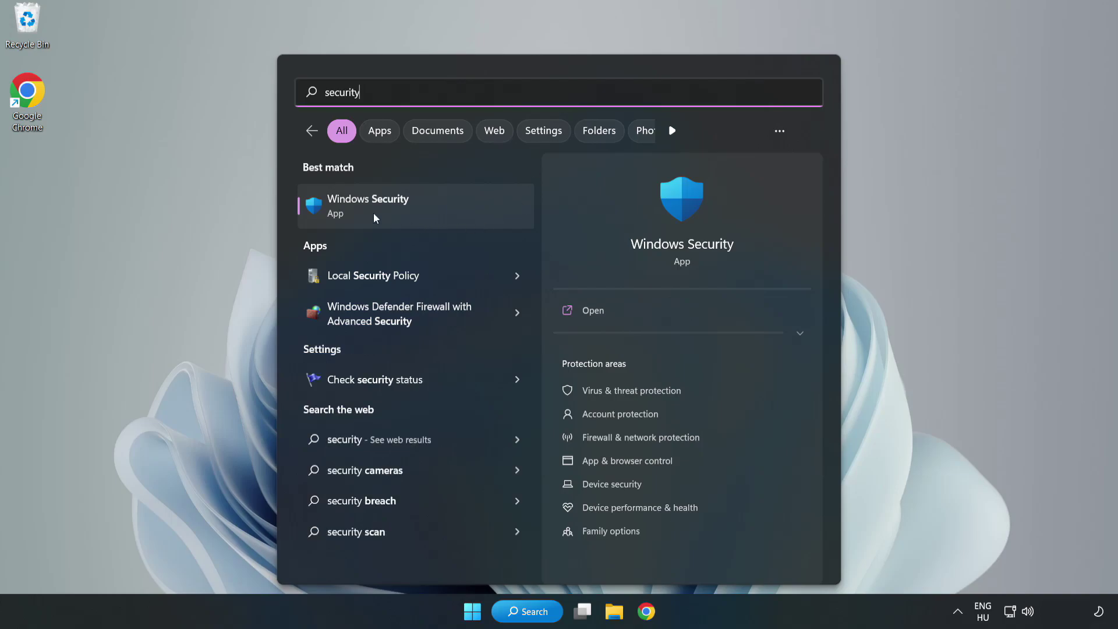
pyautogui.click(404, 211)
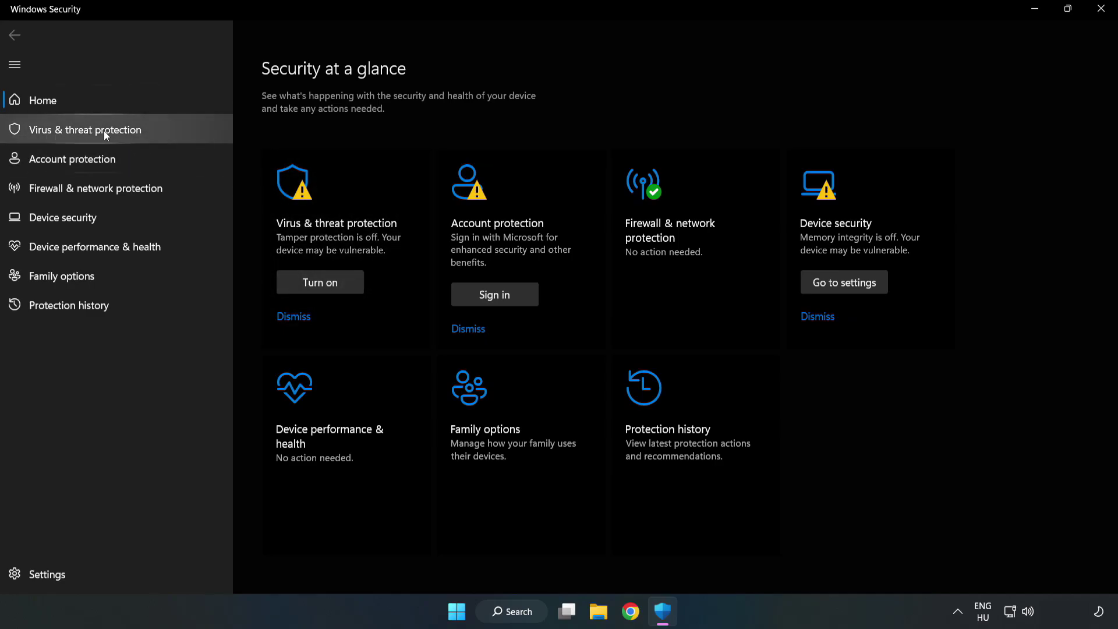
# - Go to Virus & threat protection and open its Manage settings page
pyautogui.click(73, 134)
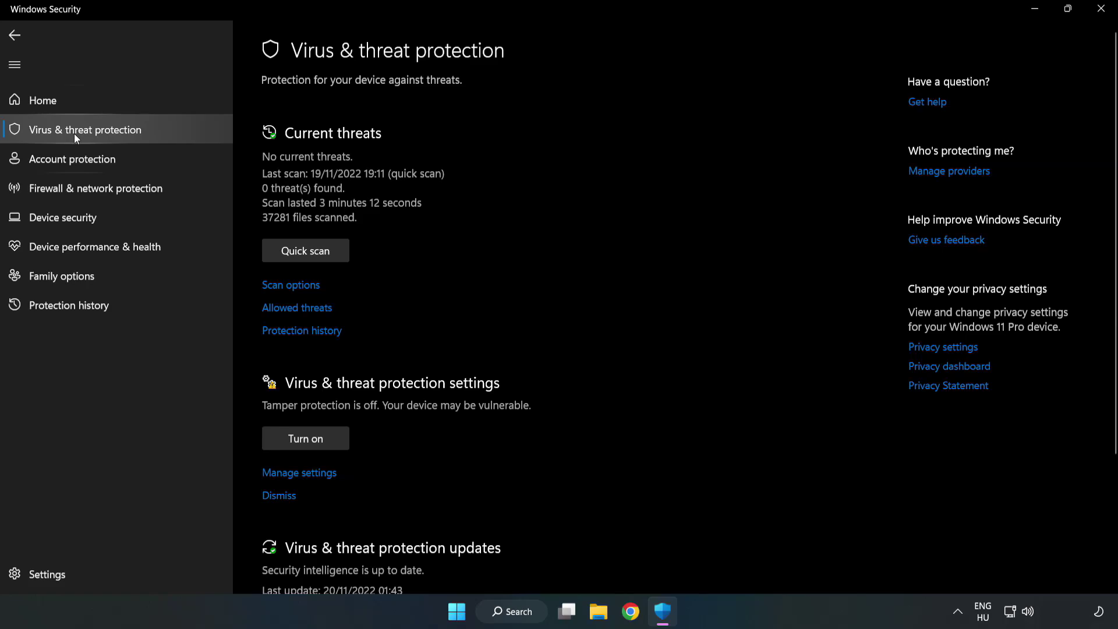
pyautogui.scroll(-2, 582, 224)
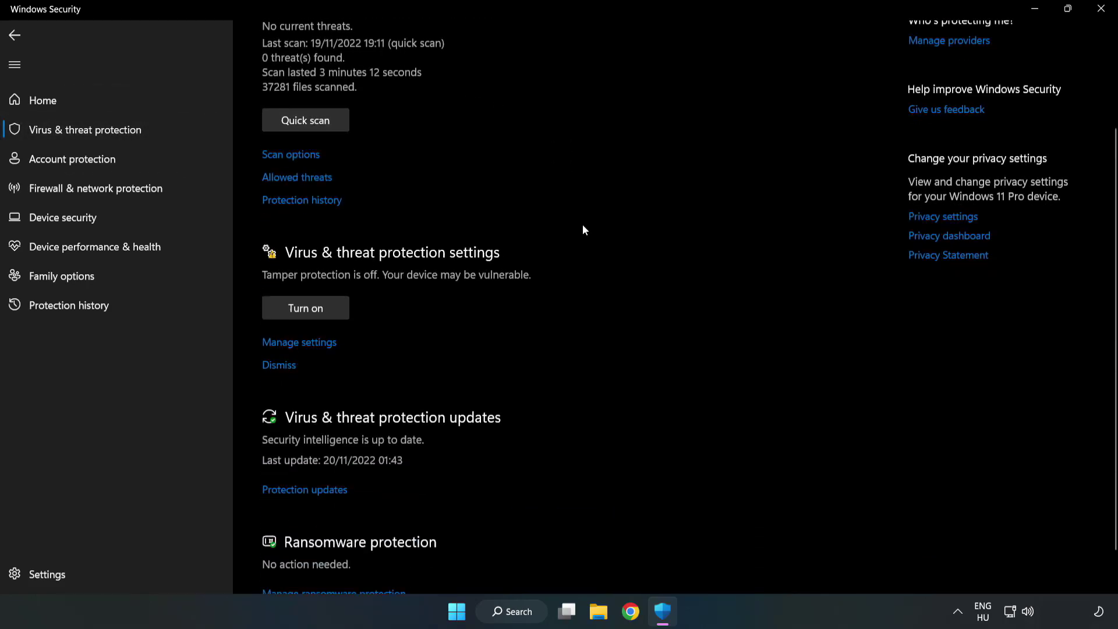
pyautogui.scroll(-1, 582, 224)
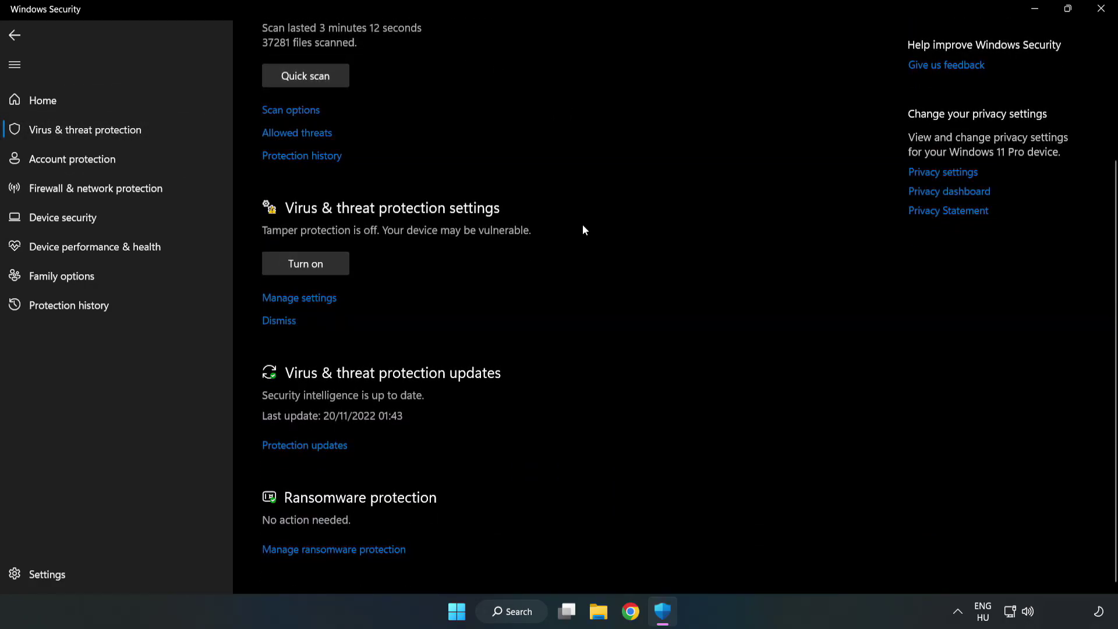
pyautogui.click(305, 299)
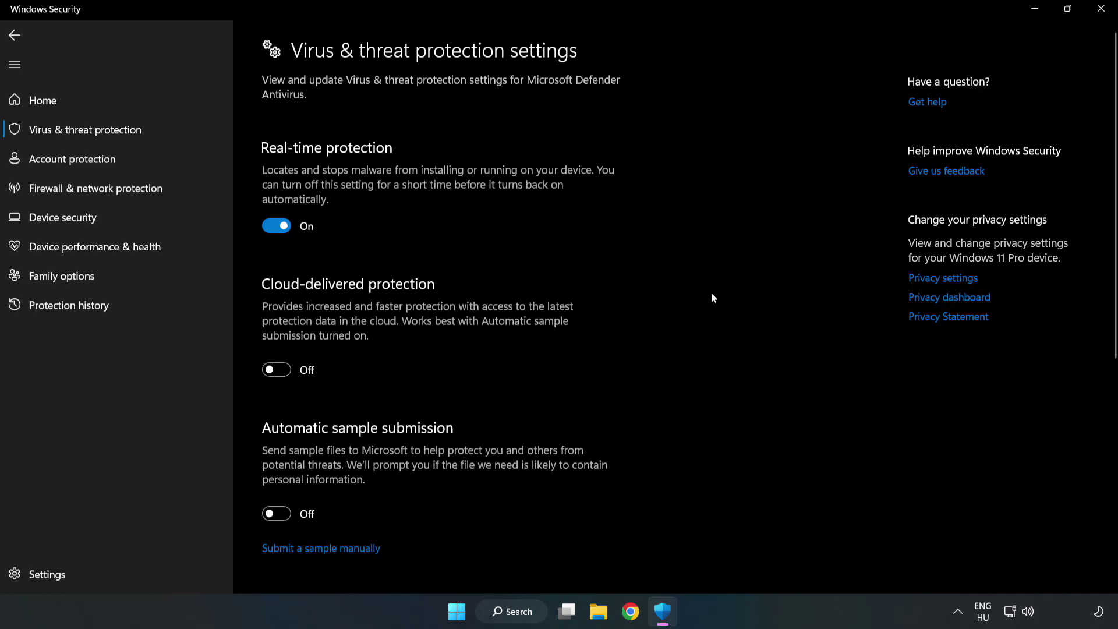
pyautogui.scroll(-3, 712, 293)
pyautogui.scroll(-3, 711, 292)
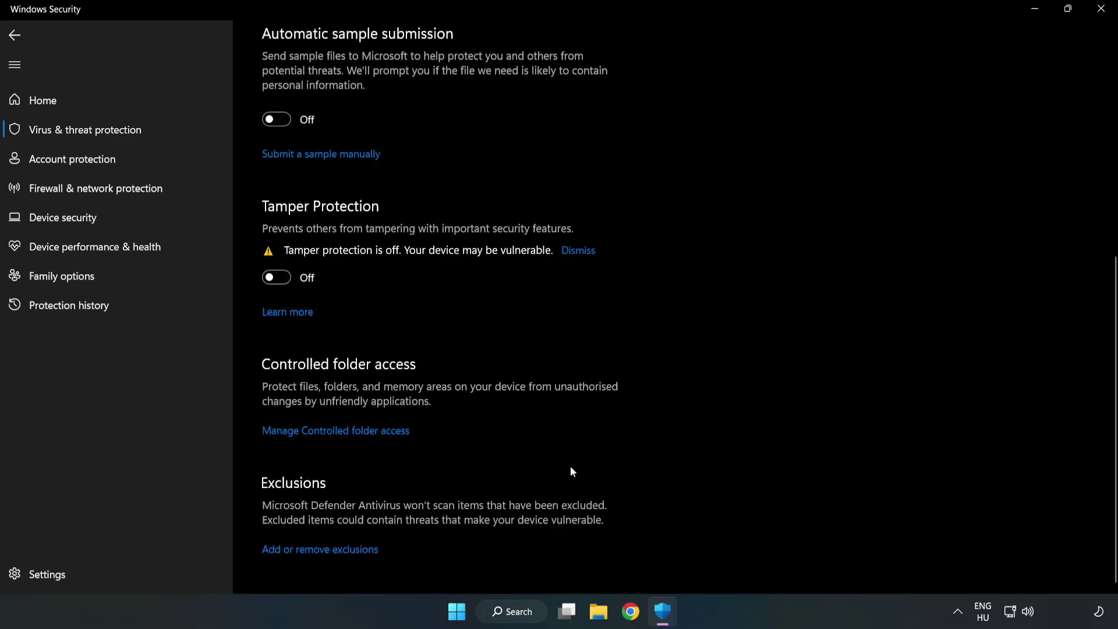
# - Open Add or remove exclusions, then choose Add an exclusion > File
pyautogui.click(331, 549)
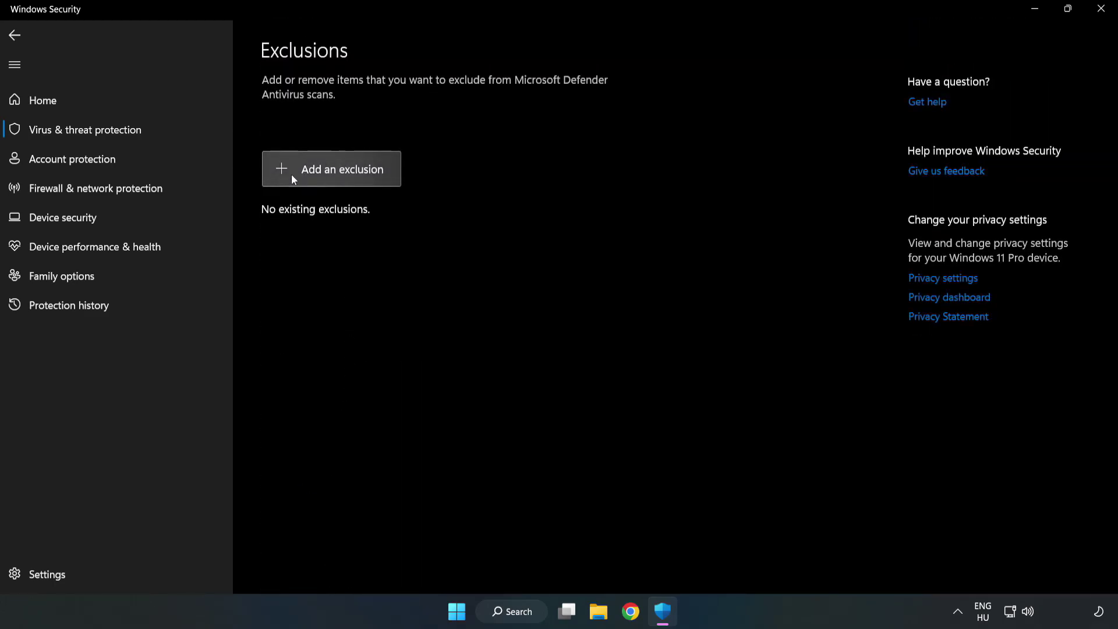
pyautogui.click(341, 172)
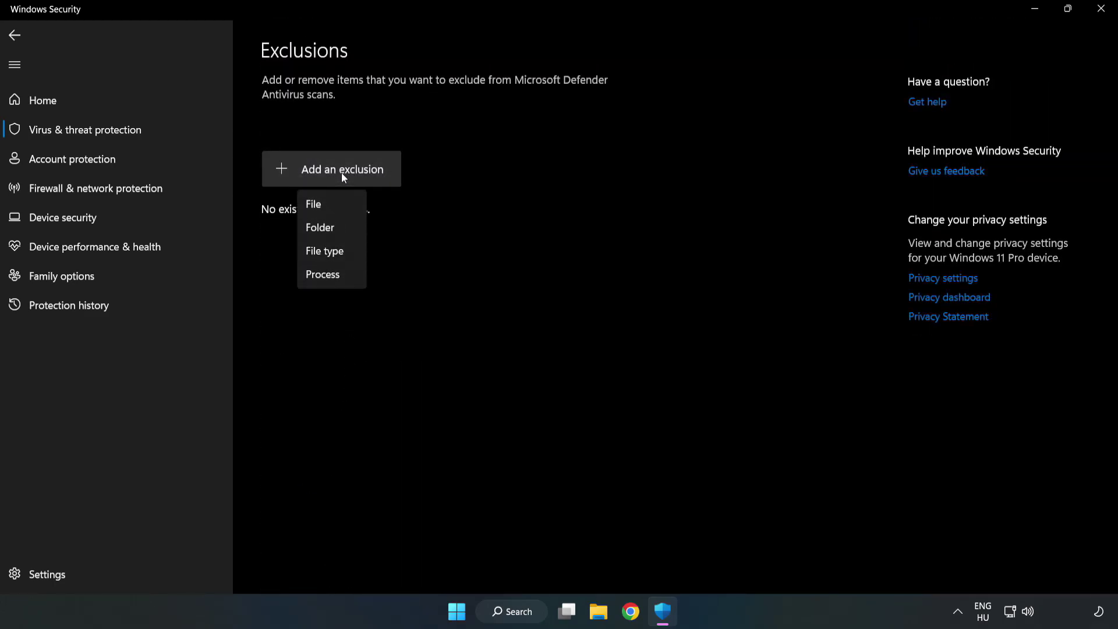
pyautogui.click(316, 203)
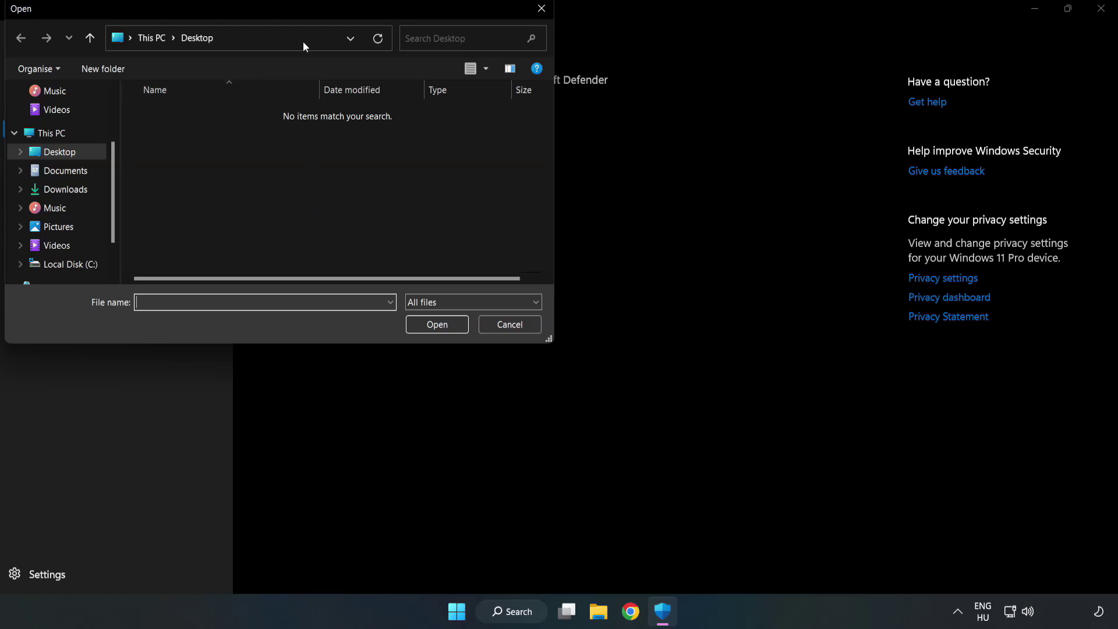
# - Exclude the NOT WORKING APP shortcut from C:\Program Files (x86)\NOT WORKING APP in Windows Security
pyautogui.moveTo(473, 106); pyautogui.dragTo(514, 124)
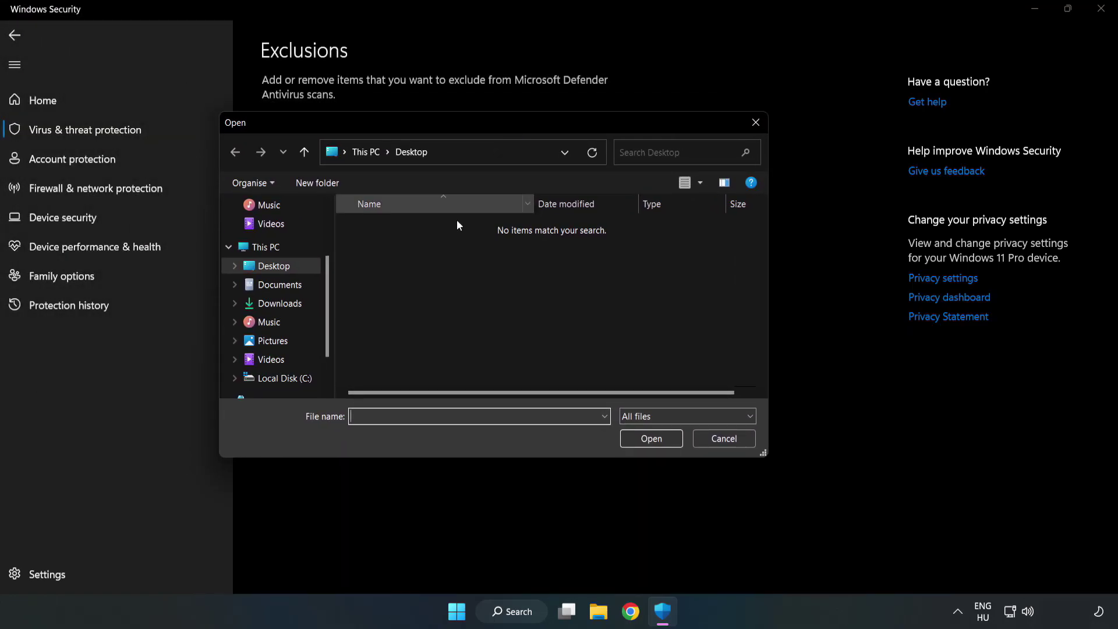
pyautogui.click(285, 377)
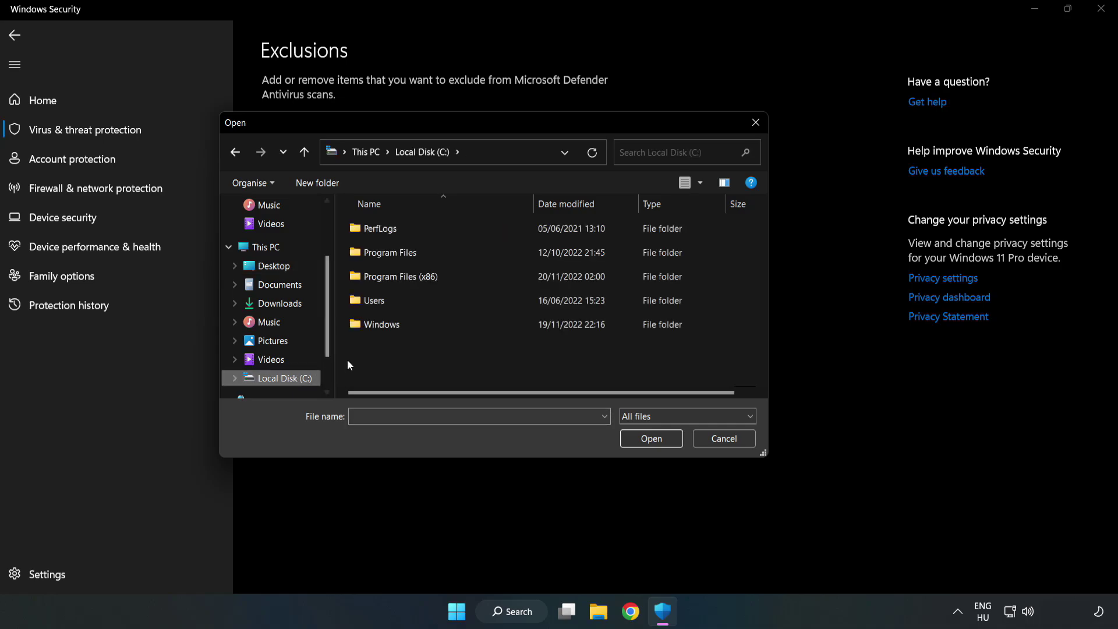
pyautogui.doubleClick(440, 279)
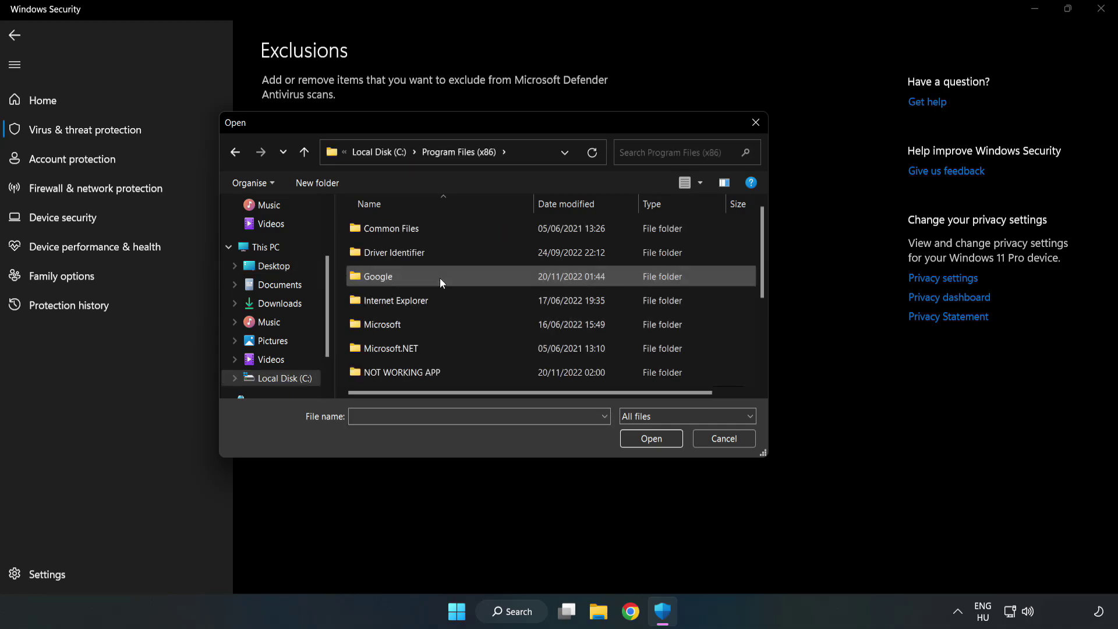
pyautogui.doubleClick(439, 369)
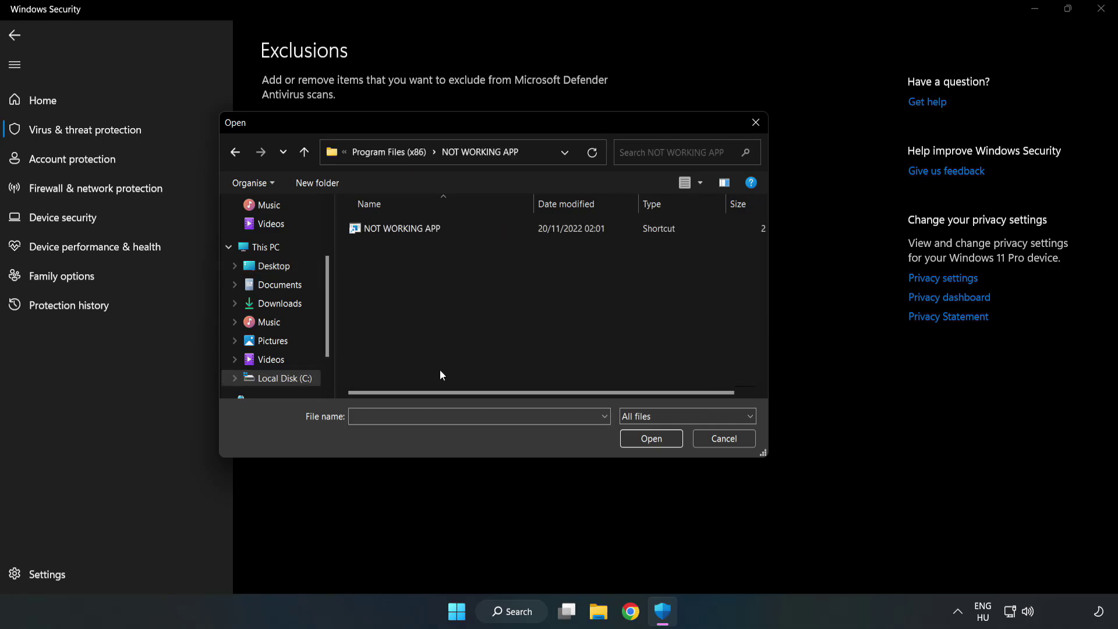
pyautogui.click(393, 228)
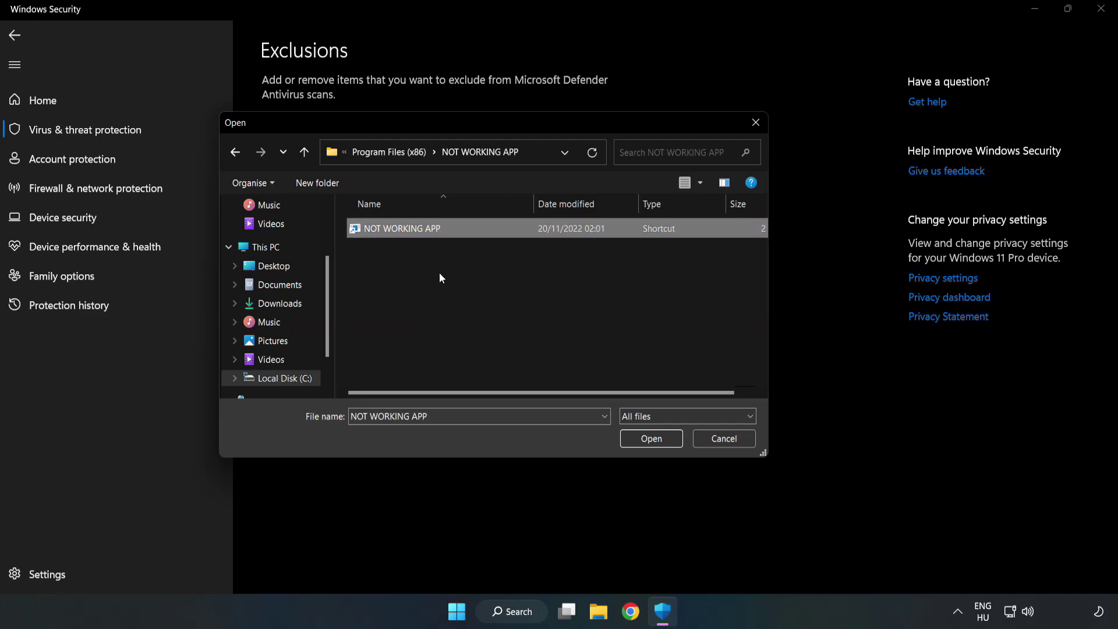
pyautogui.click(651, 440)
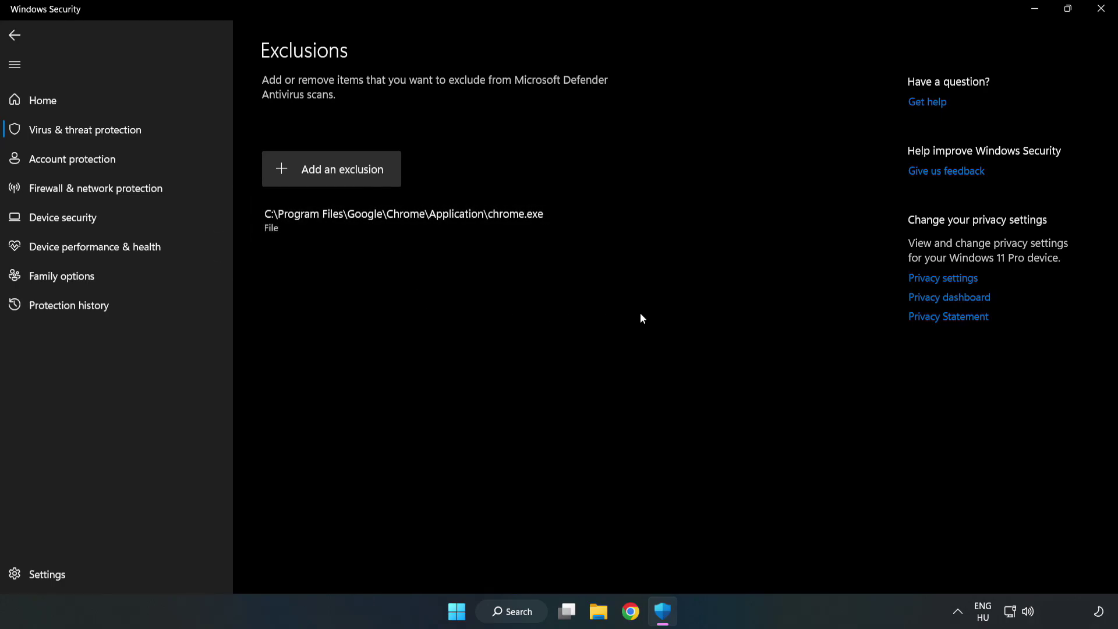
# - Close Windows Security and show the Start menu's Sleep, Shut down and Restart options
pyautogui.click(1100, 13)
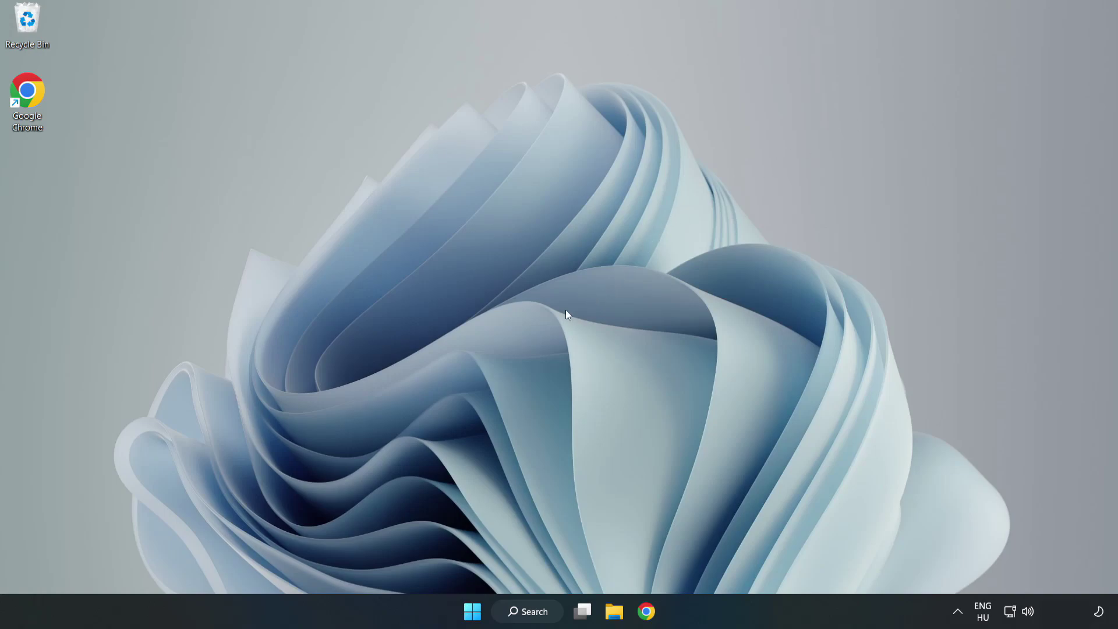
pyautogui.click(473, 611)
pyautogui.click(741, 561)
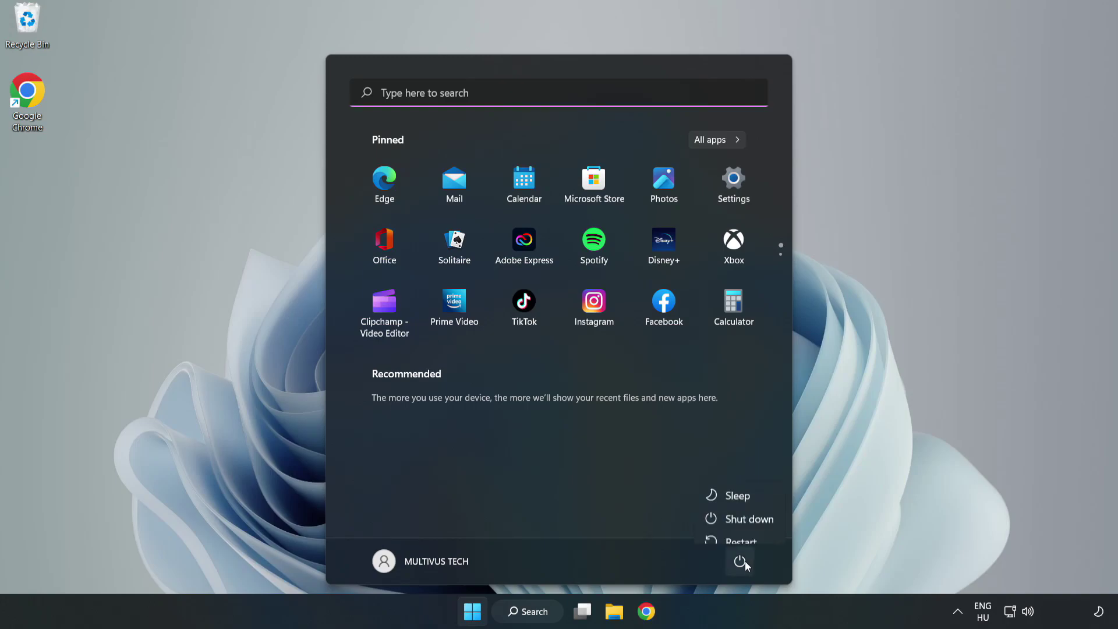